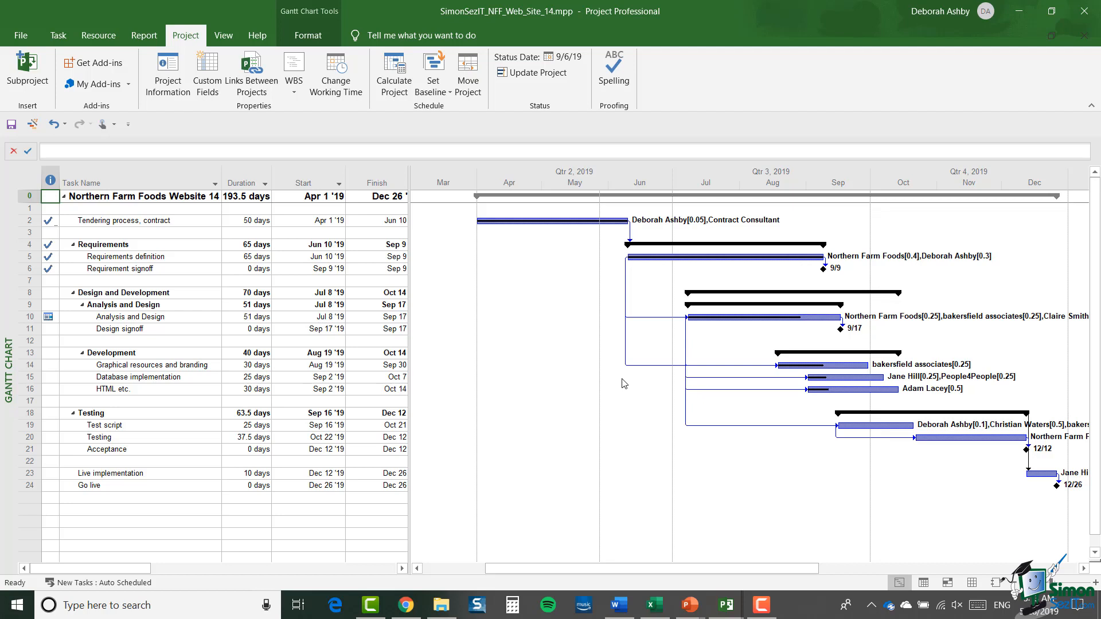
Open the Cost Overview dashboard report and inspect the fields behind its Cost box and Cost Status table.
{"action": "left_click", "coordinate": [139, 36]}
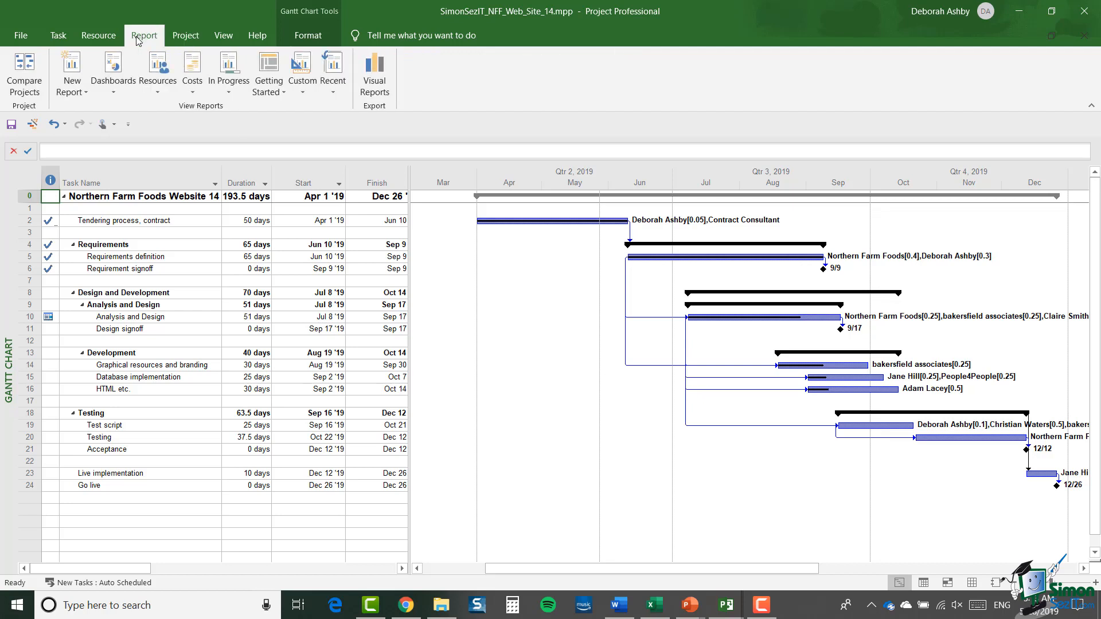
{"action": "left_click", "coordinate": [114, 86]}
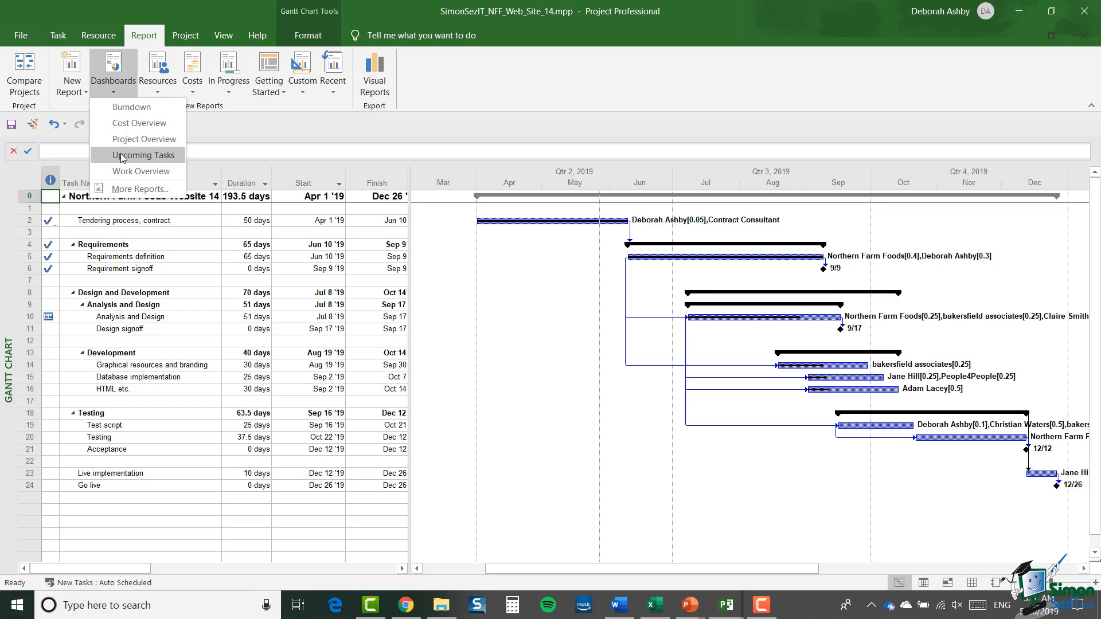
{"action": "left_click", "coordinate": [130, 123]}
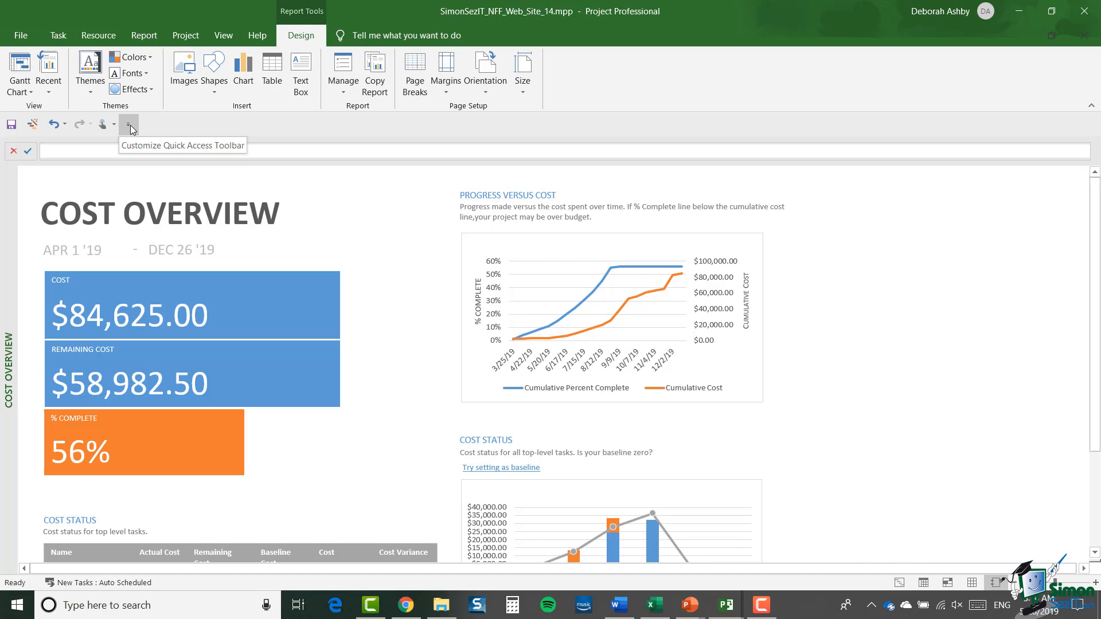
{"action": "left_click", "coordinate": [192, 290]}
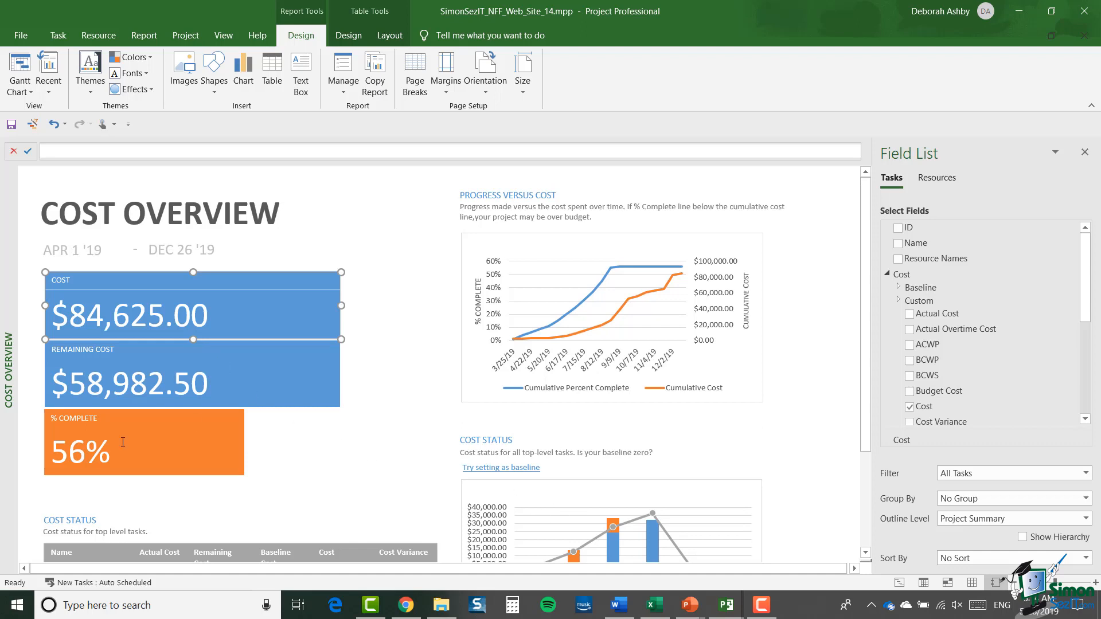
{"action": "left_click", "coordinate": [223, 546]}
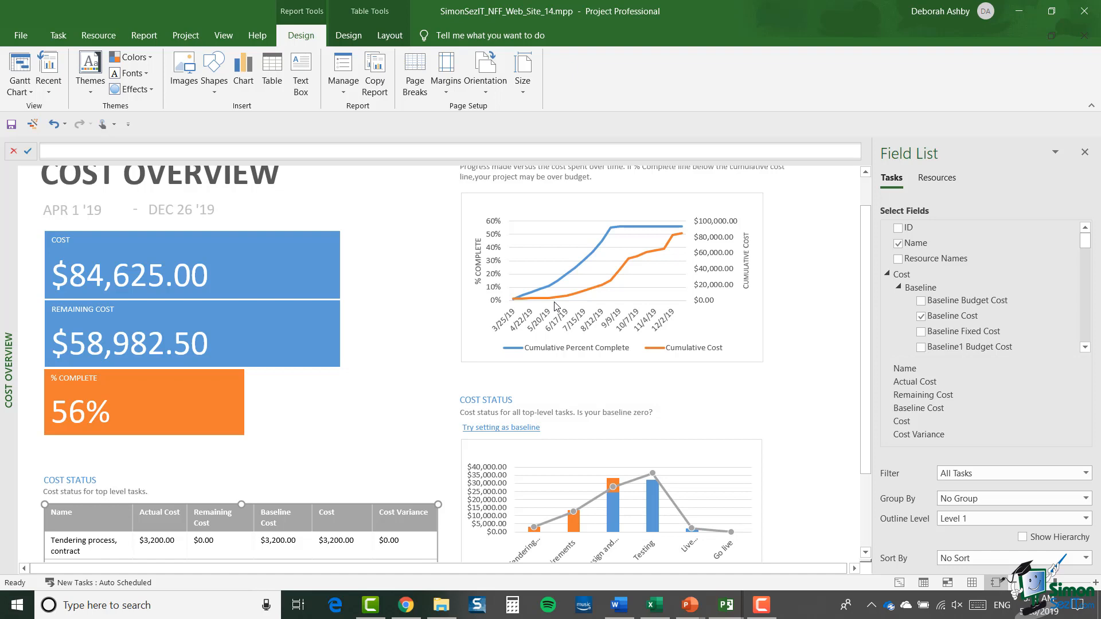
Change the Cumulative Cost series in the Progress Versus Cost chart to a Clustered Column, leaving Cumulative Percent Complete as a line.
{"action": "left_click", "coordinate": [556, 207]}
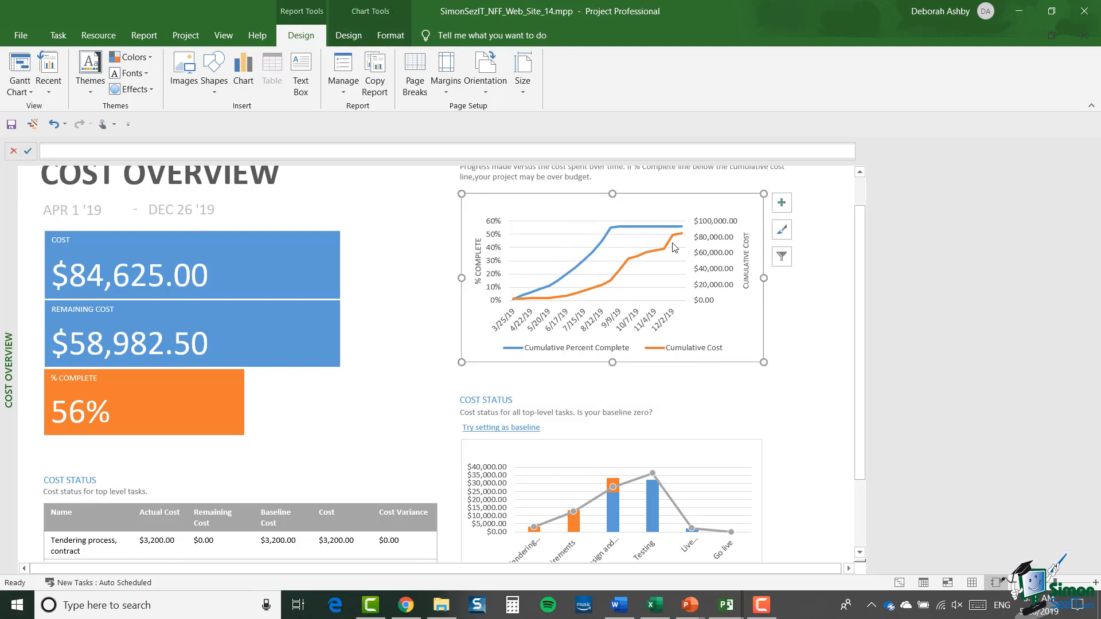
{"action": "scroll", "coordinate": [674, 247], "scroll_direction": "up", "scroll_amount": 1}
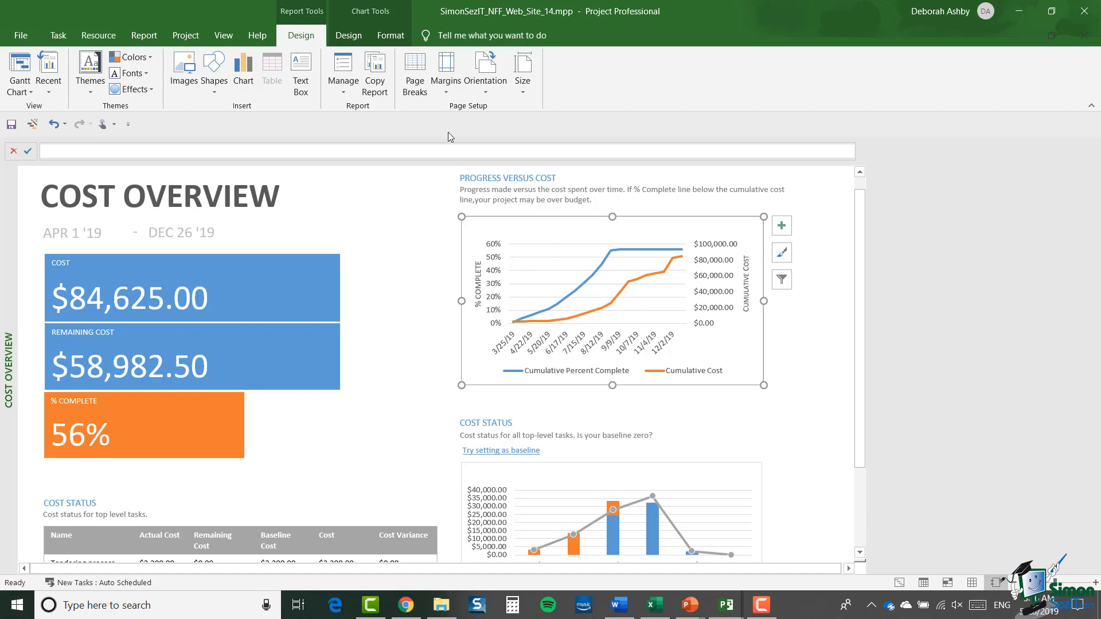
{"action": "left_click", "coordinate": [354, 38]}
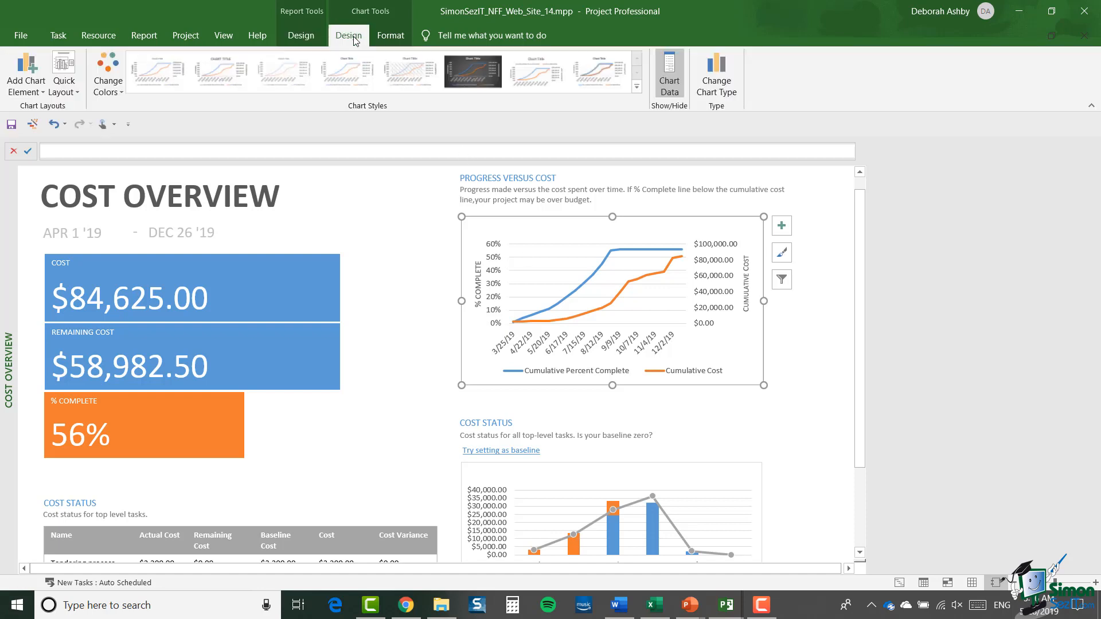
{"action": "left_click", "coordinate": [717, 77]}
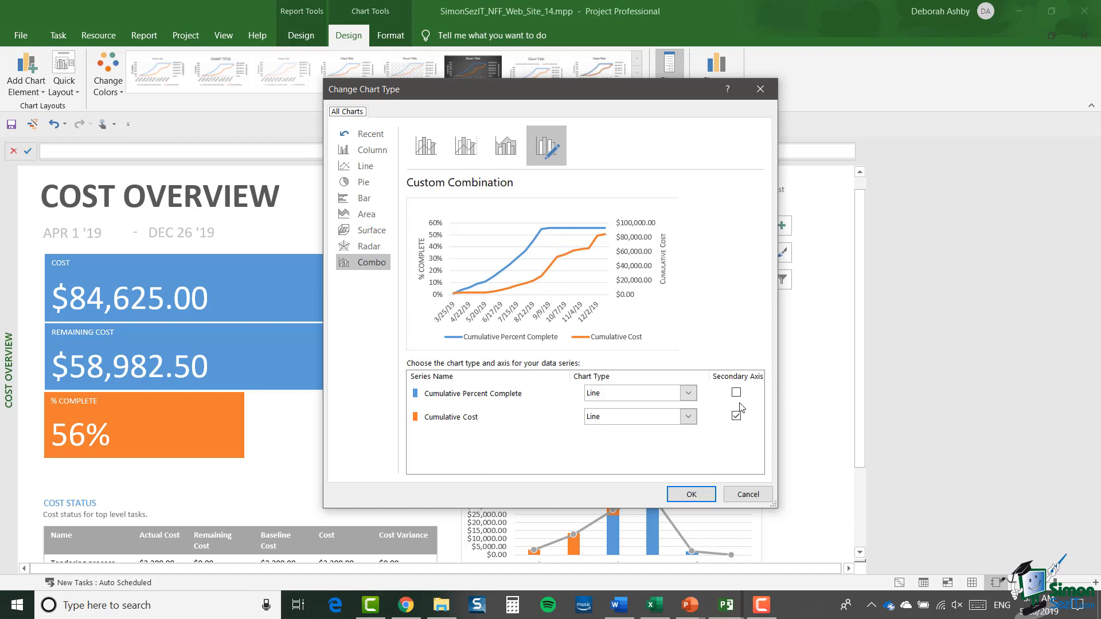
{"action": "left_click", "coordinate": [688, 417]}
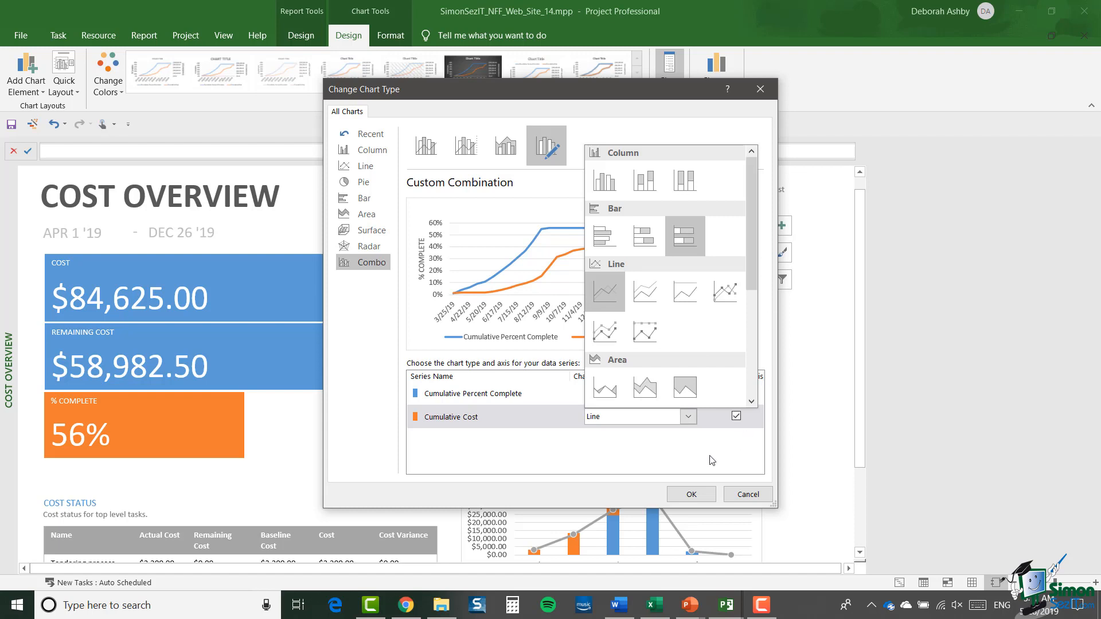
{"action": "left_click", "coordinate": [606, 182]}
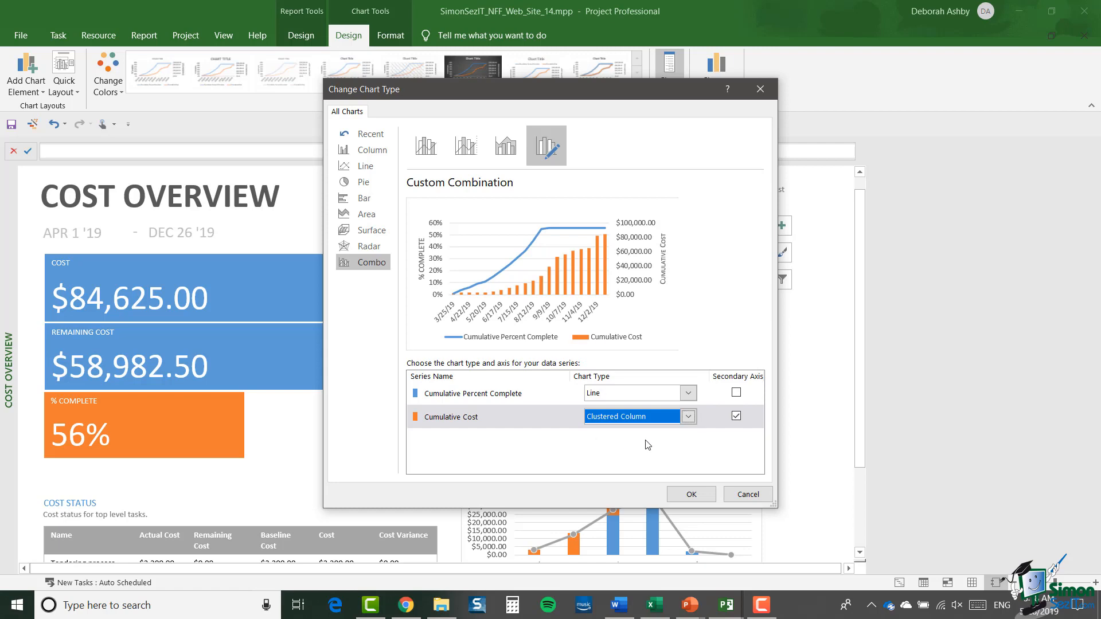
{"action": "left_click", "coordinate": [691, 494]}
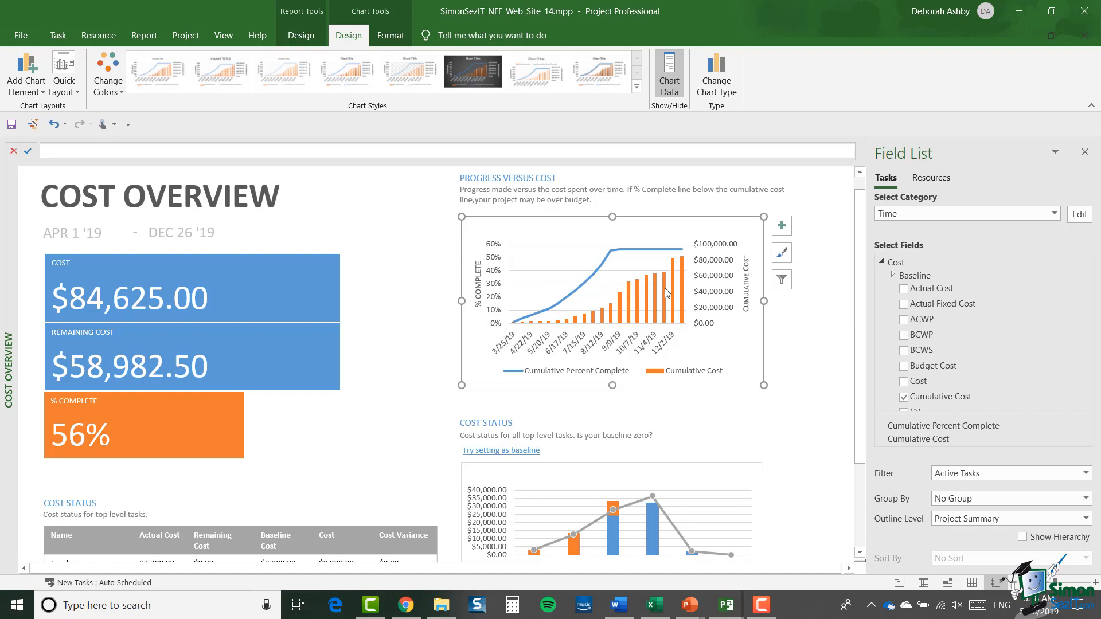
Filter the Cumulative Cost series out of the Progress Versus Cost chart and restore it to the chart.
{"action": "left_click", "coordinate": [781, 280]}
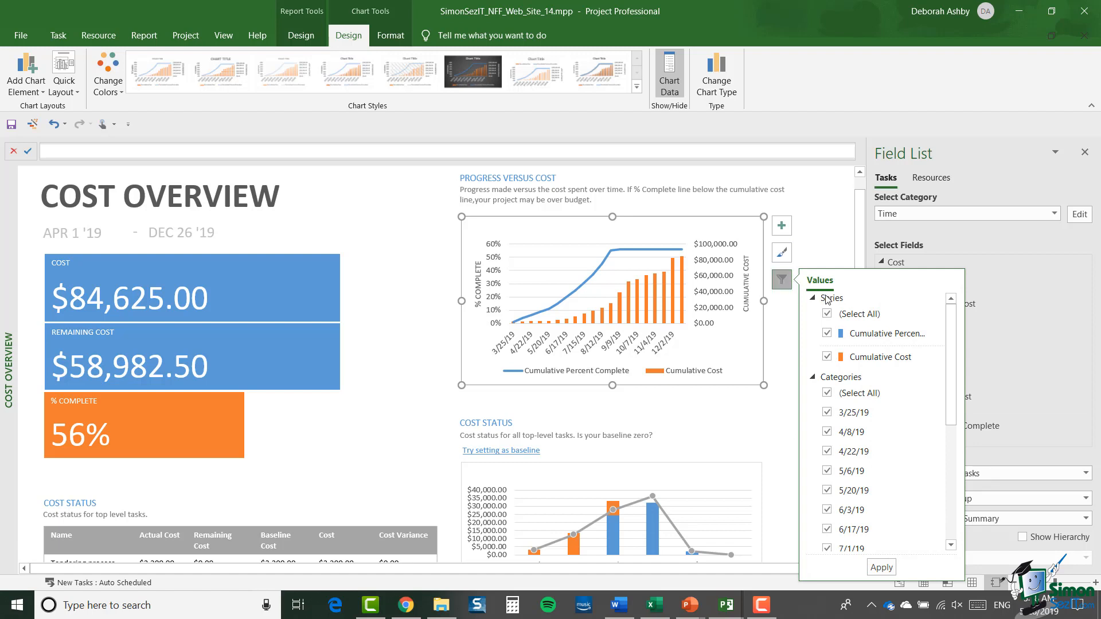
{"action": "left_click", "coordinate": [827, 356]}
{"action": "left_click", "coordinate": [880, 567]}
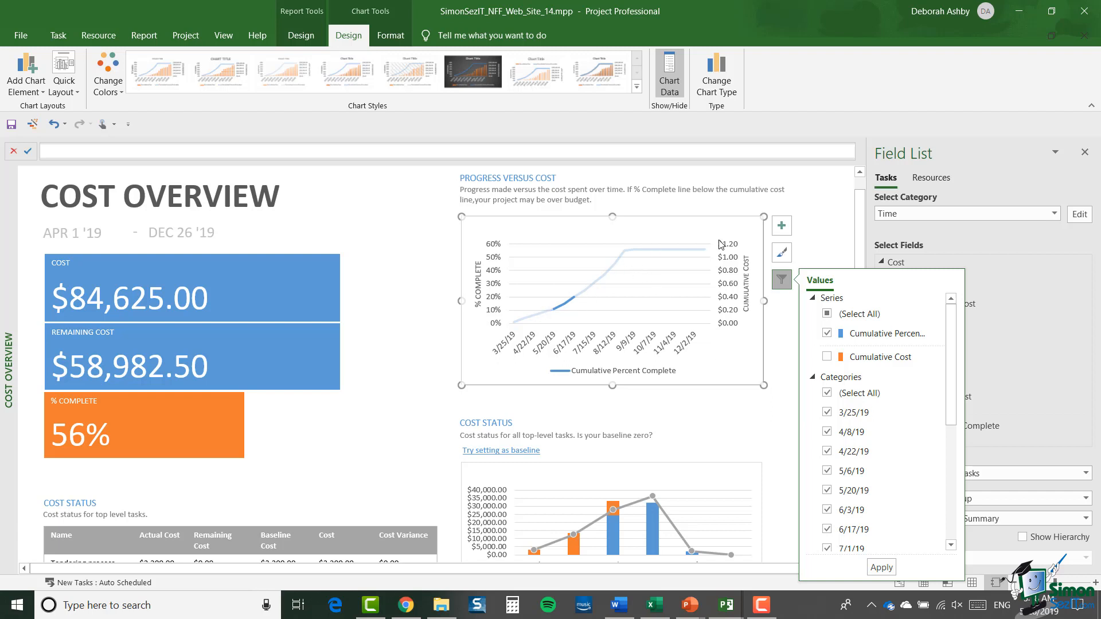
{"action": "left_click", "coordinate": [826, 356]}
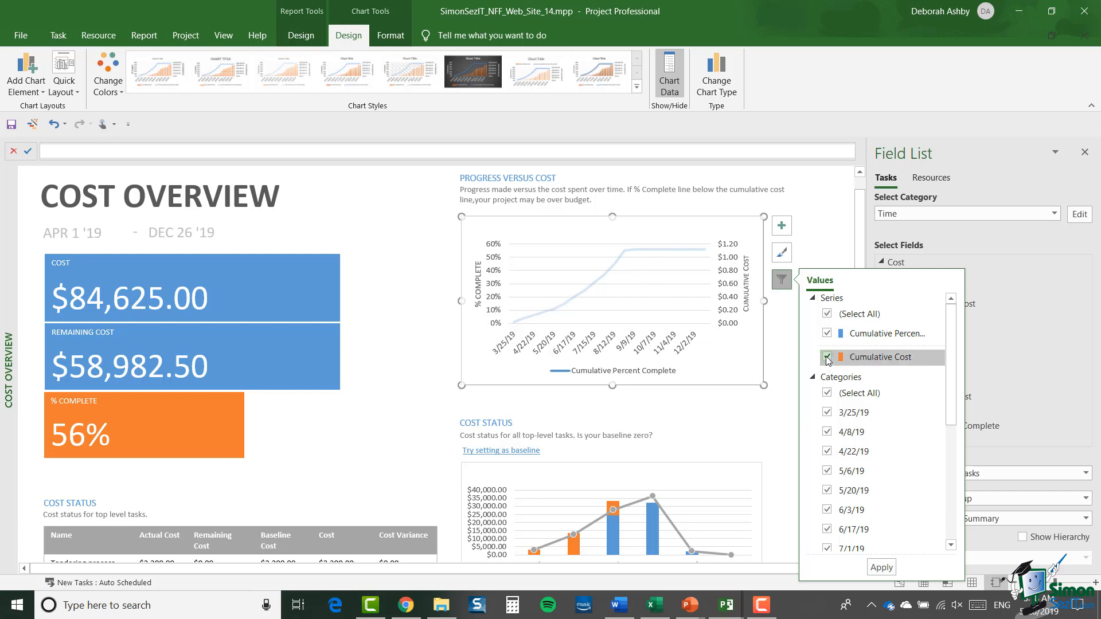
{"action": "left_click", "coordinate": [881, 568]}
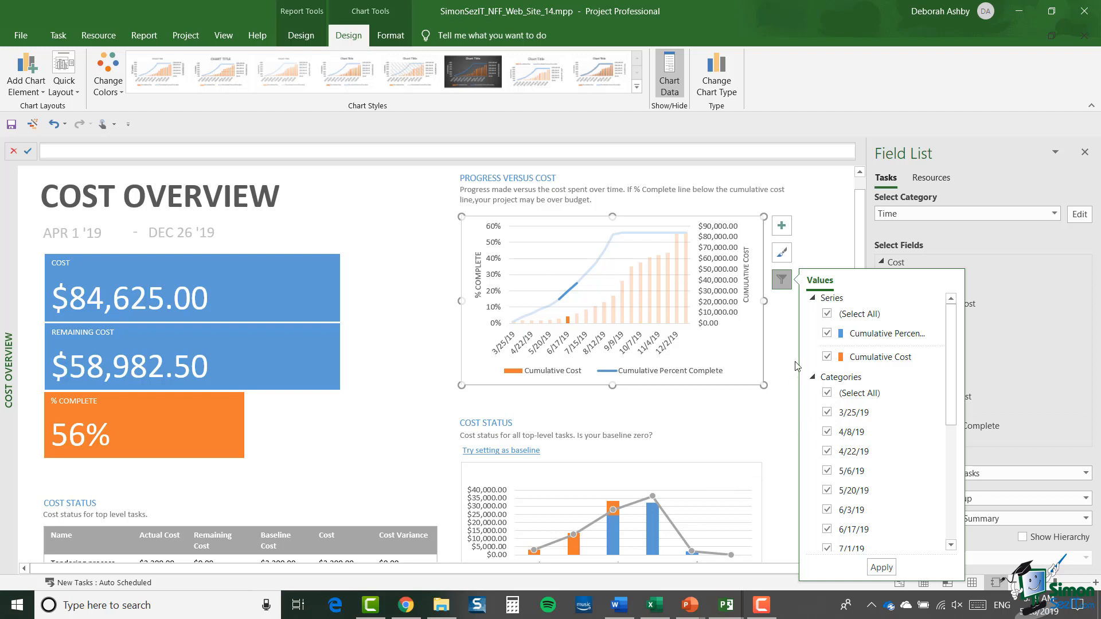
{"action": "left_click", "coordinate": [746, 326]}
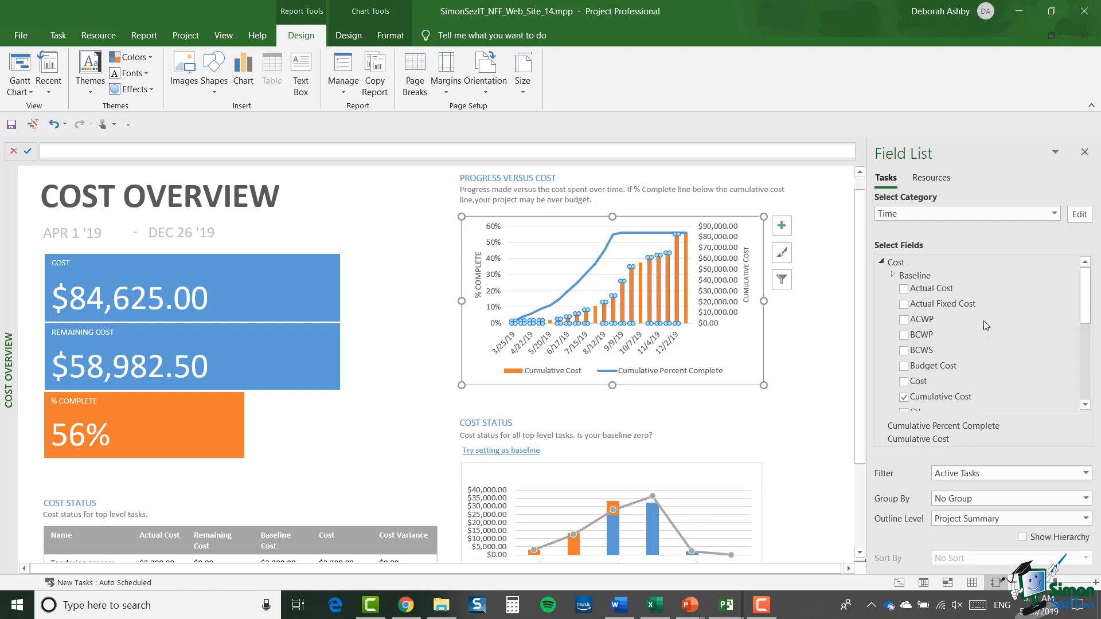
Open the axis formatting options for the Progress Versus Cost chart's horizontal category axis and examine the available settings.
{"action": "scroll", "coordinate": [982, 325], "scroll_direction": "down", "scroll_amount": 2}
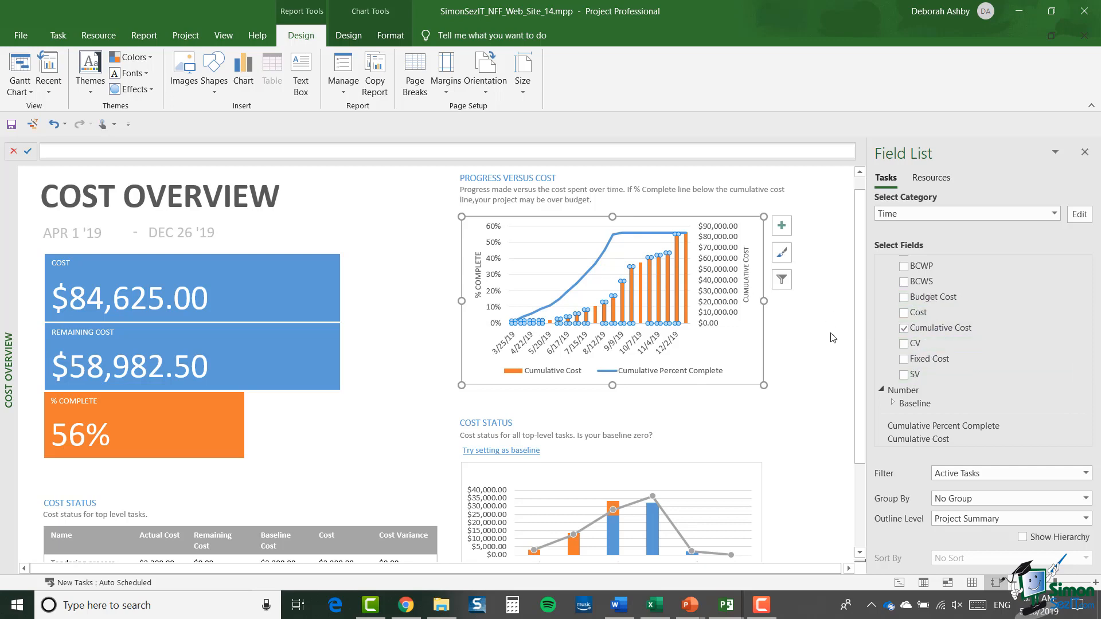
{"action": "left_click", "coordinate": [746, 352]}
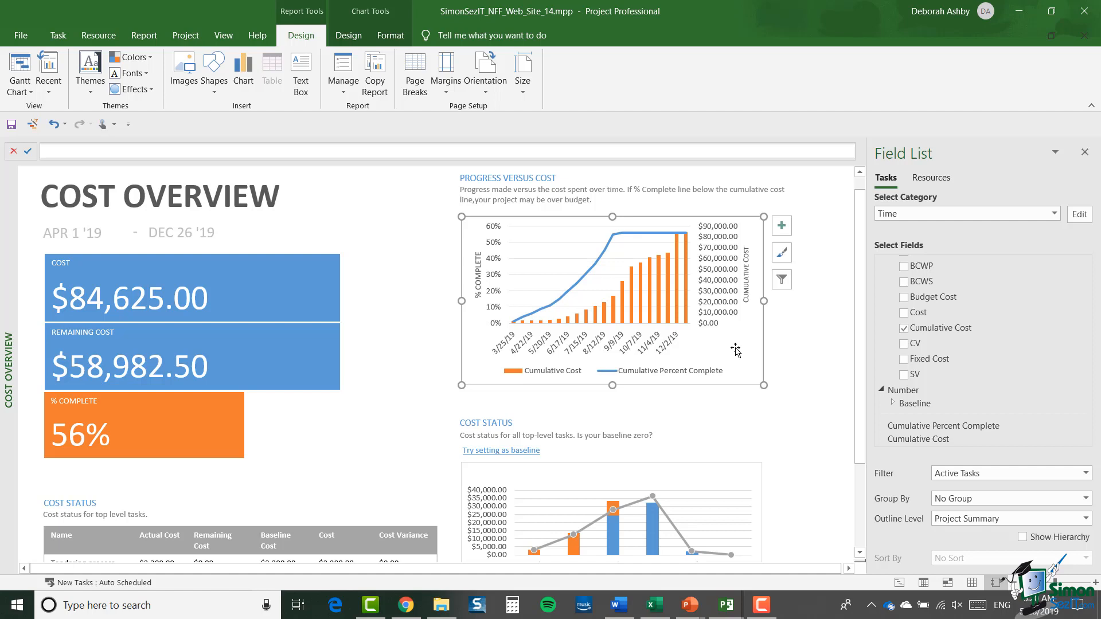
{"action": "left_click", "coordinate": [617, 347]}
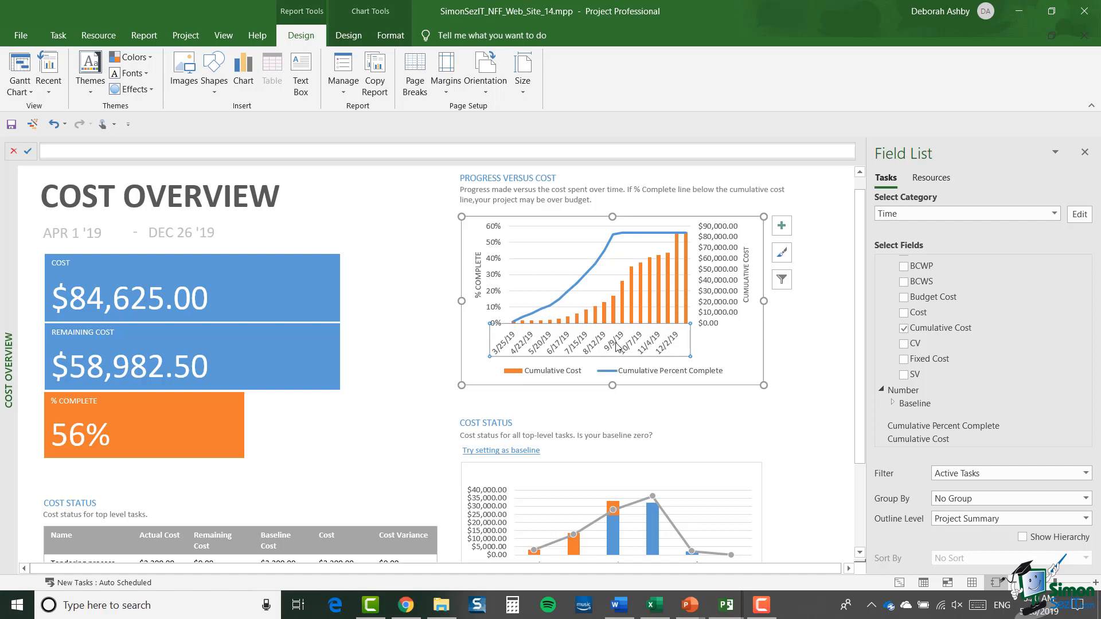
{"action": "right_click", "coordinate": [616, 346]}
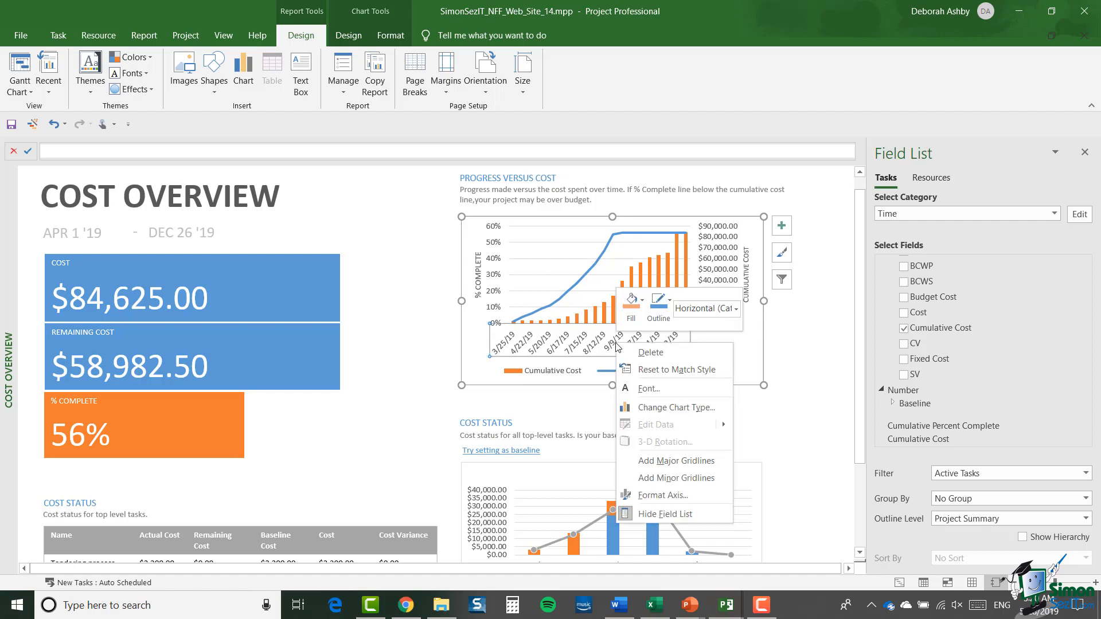
{"action": "left_click", "coordinate": [662, 495]}
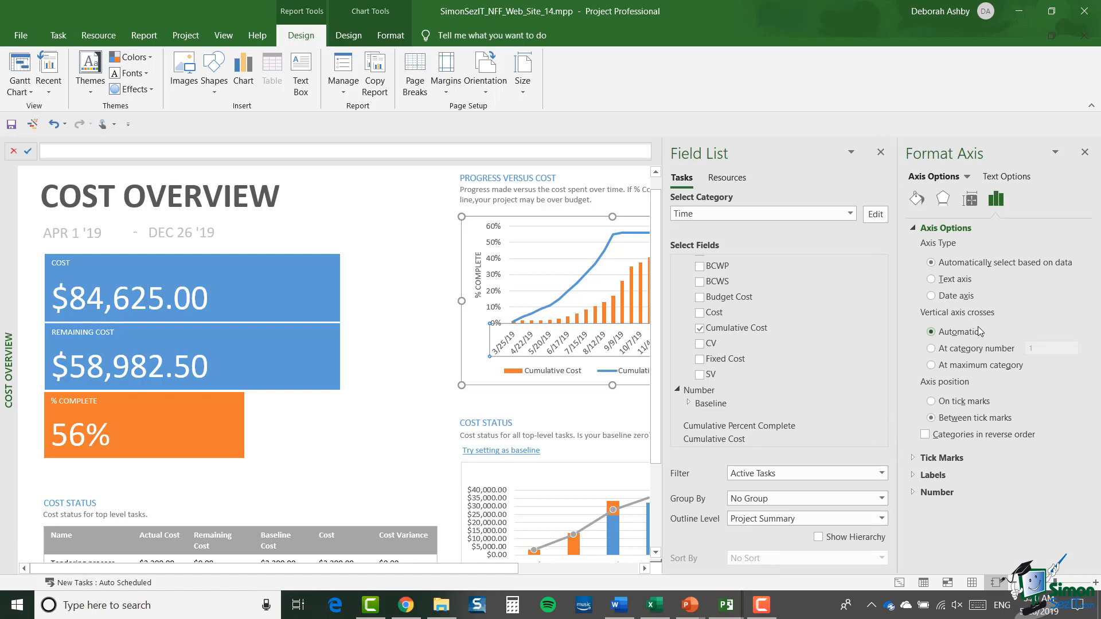
{"action": "left_click", "coordinate": [996, 202]}
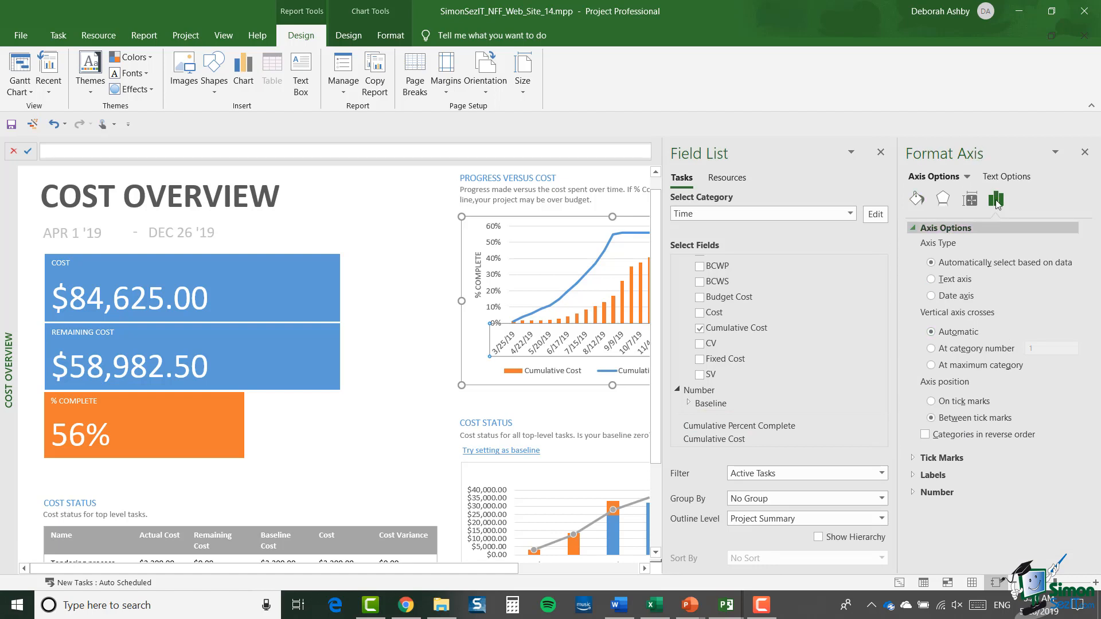
{"action": "left_click", "coordinate": [968, 177]}
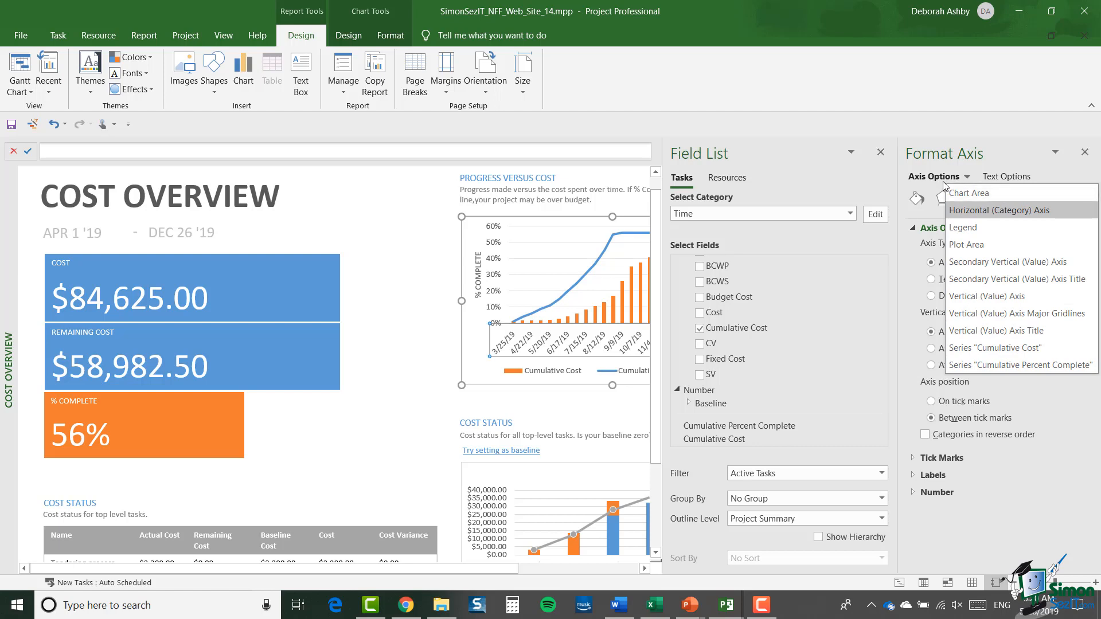
{"action": "left_click", "coordinate": [1000, 152]}
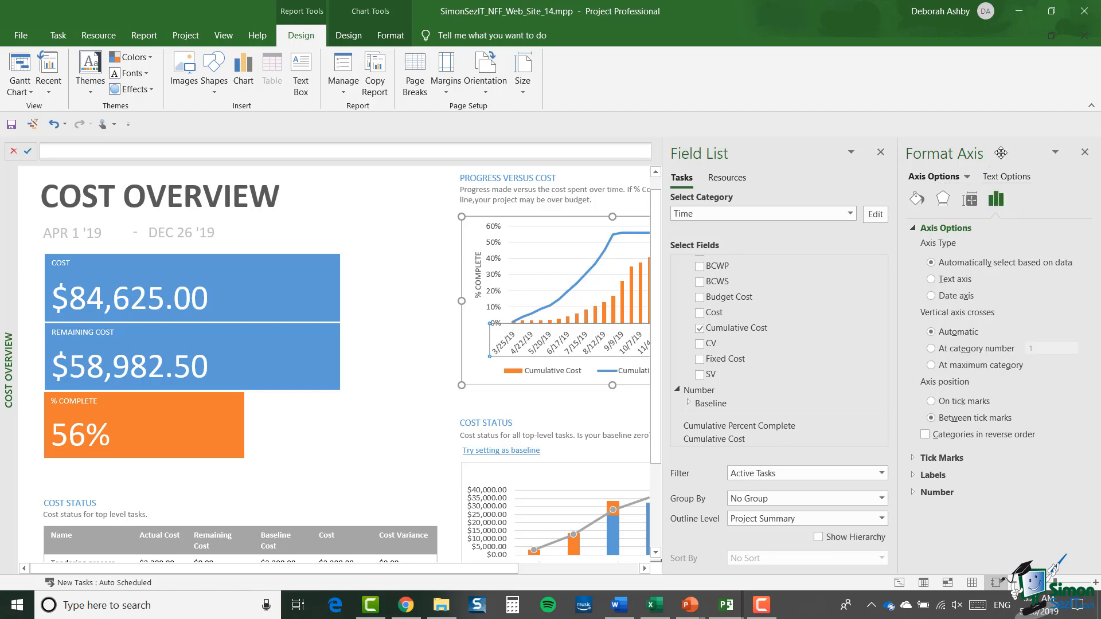
{"action": "left_click", "coordinate": [967, 177]}
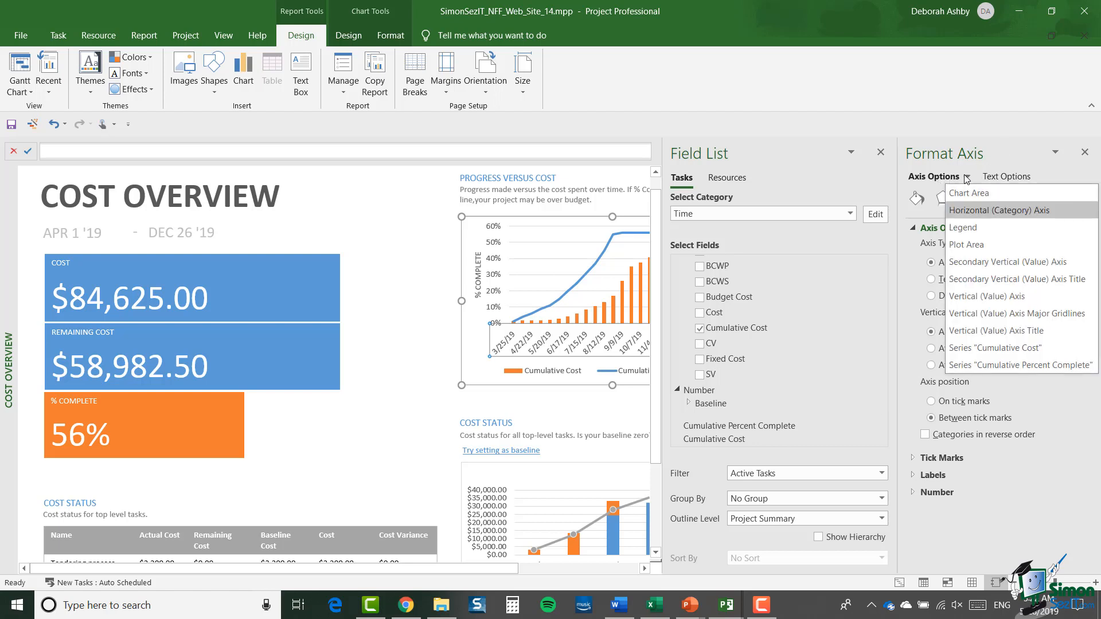
{"action": "left_click", "coordinate": [973, 213]}
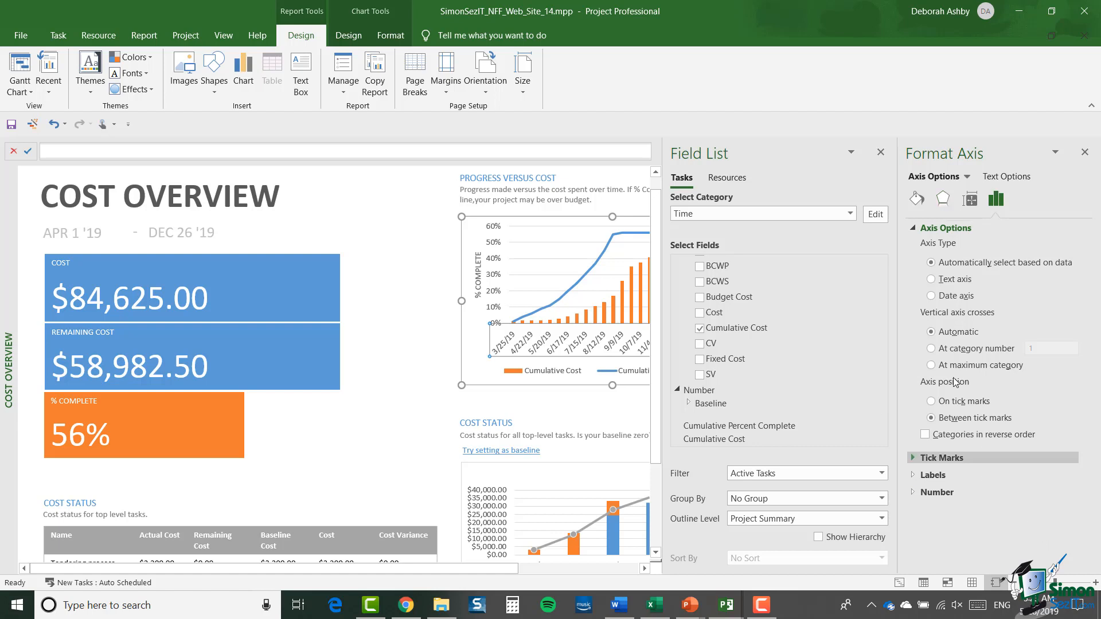
Edit the timescale of the Progress Versus Cost chart's Time category to use Months with the Jan '09 date format.
{"action": "left_click", "coordinate": [850, 214]}
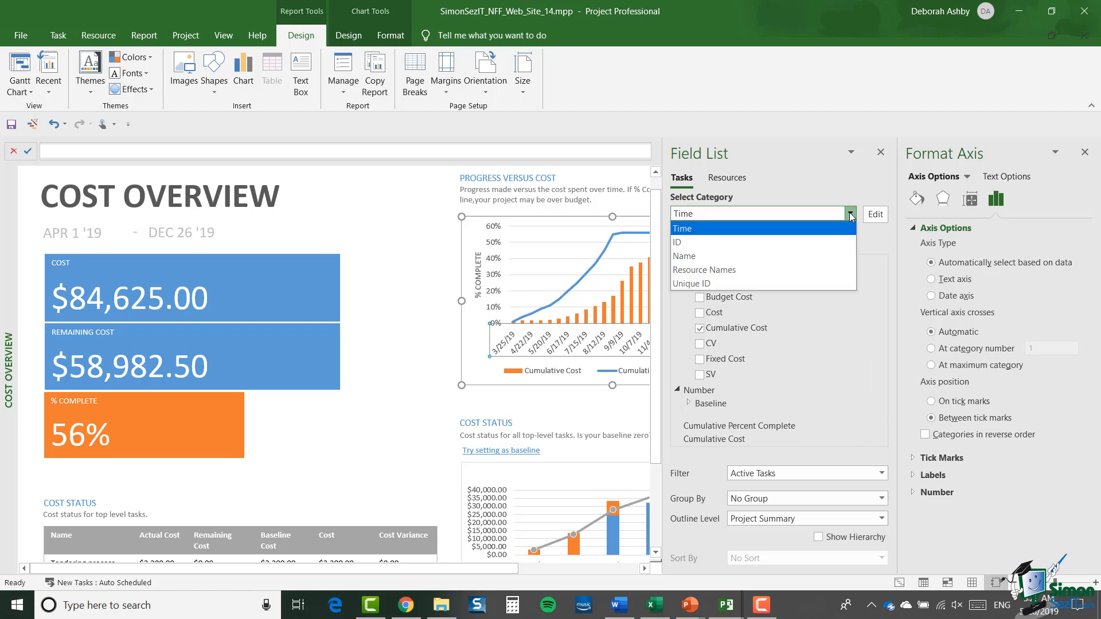
{"action": "left_click", "coordinate": [768, 229]}
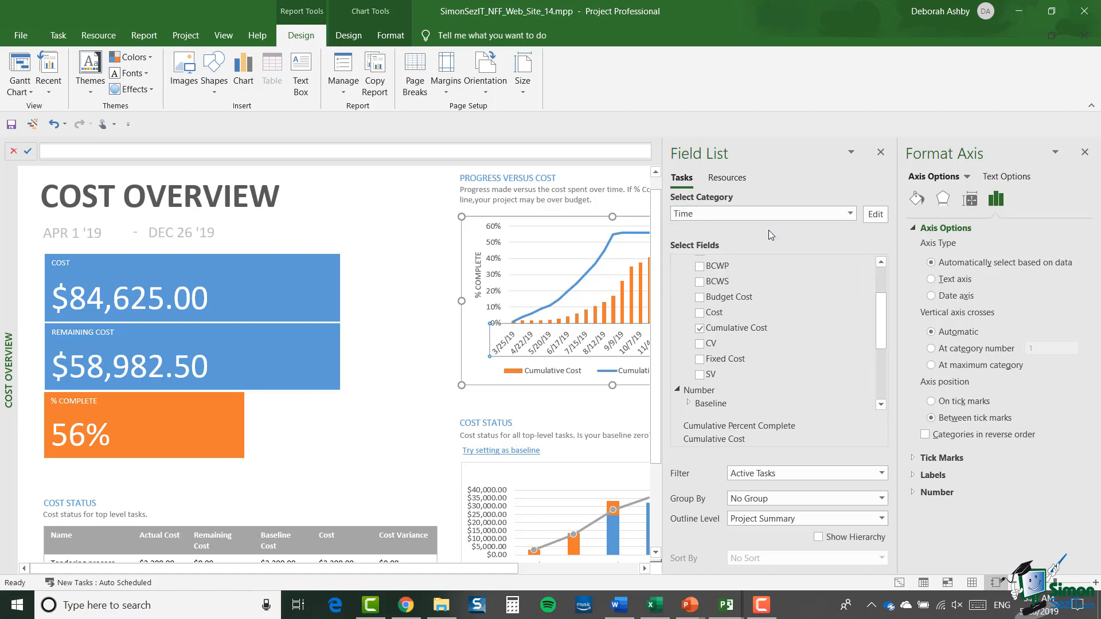
{"action": "left_click", "coordinate": [876, 215]}
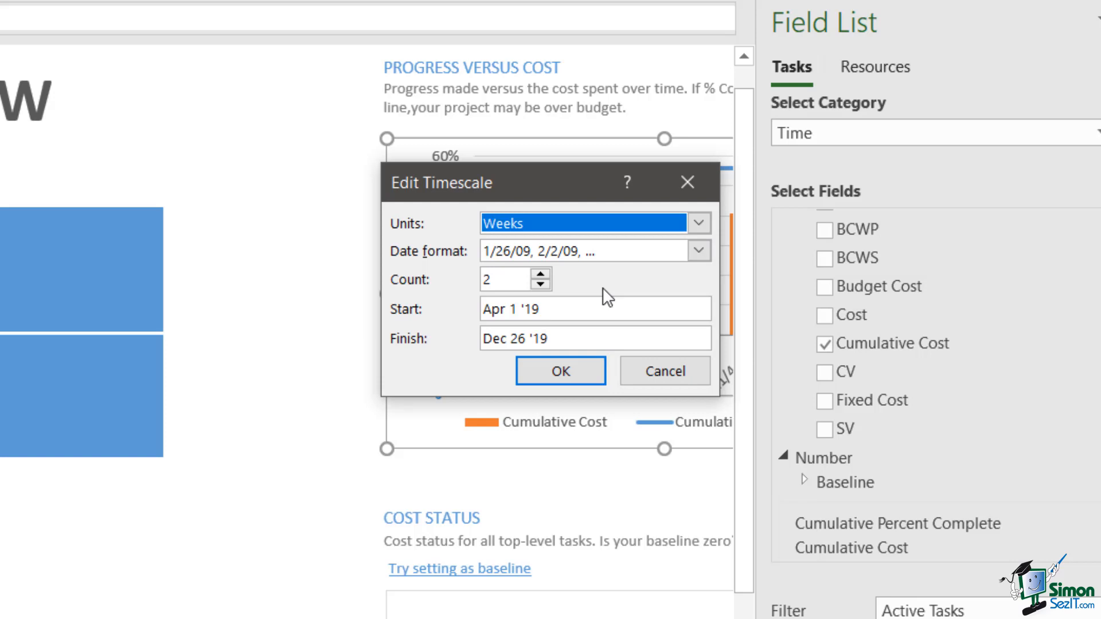
{"action": "left_click", "coordinate": [698, 224]}
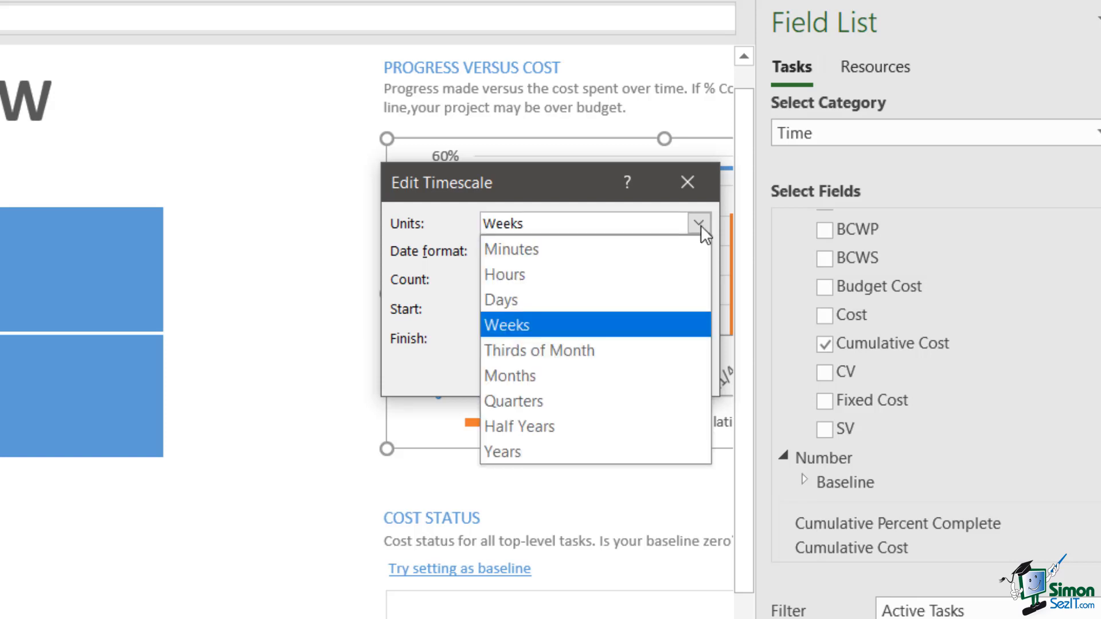
{"action": "left_click", "coordinate": [537, 375]}
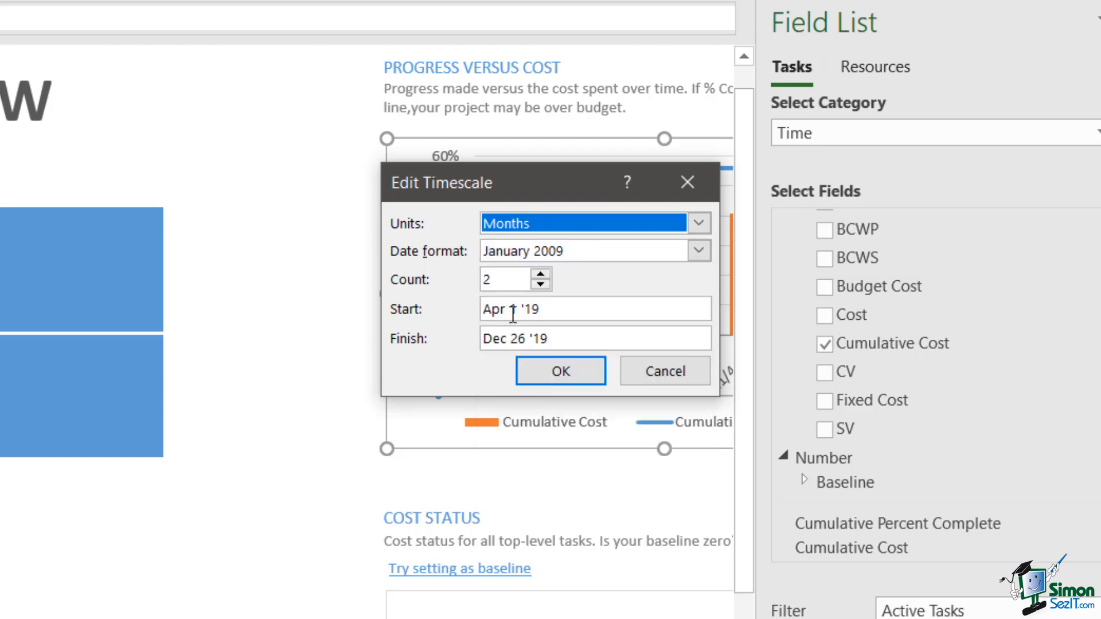
{"action": "left_click", "coordinate": [699, 251]}
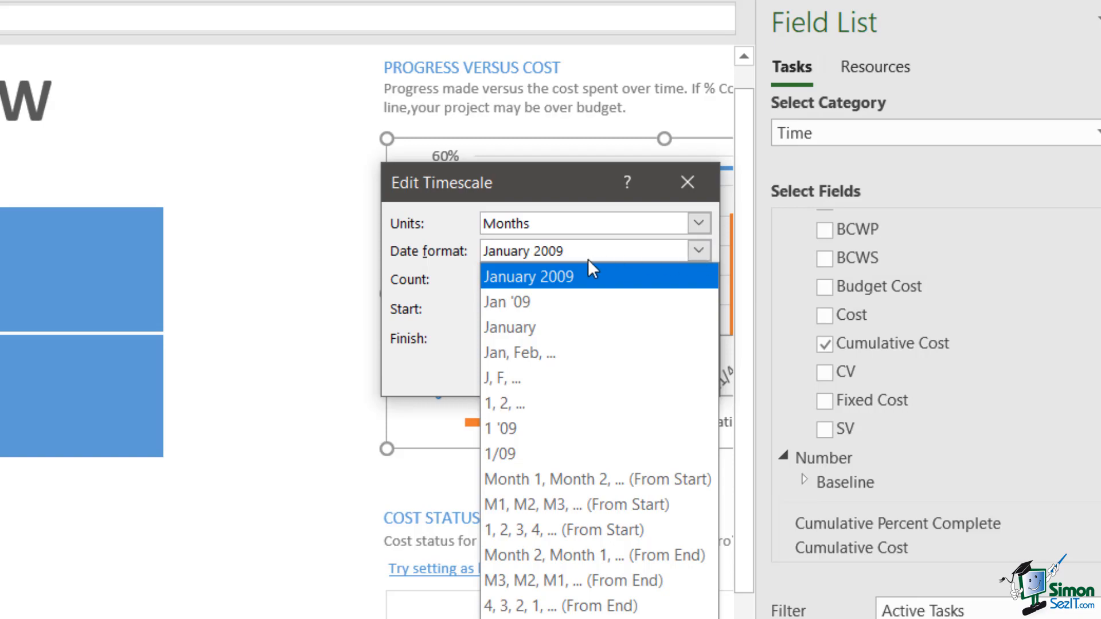
{"action": "left_click", "coordinate": [570, 302]}
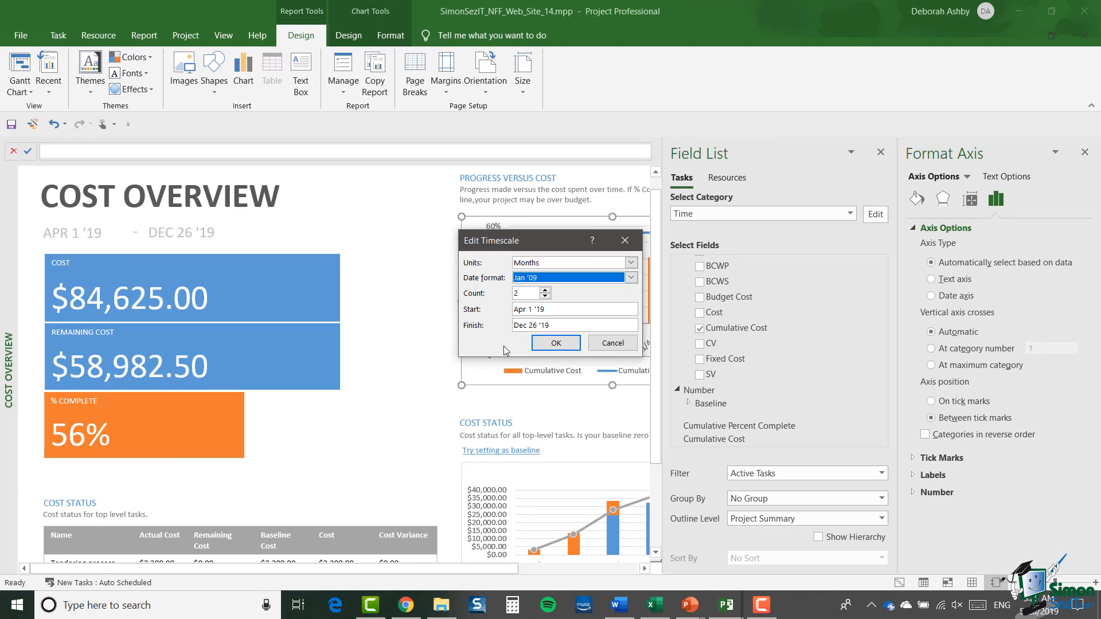
{"action": "left_click", "coordinate": [556, 343]}
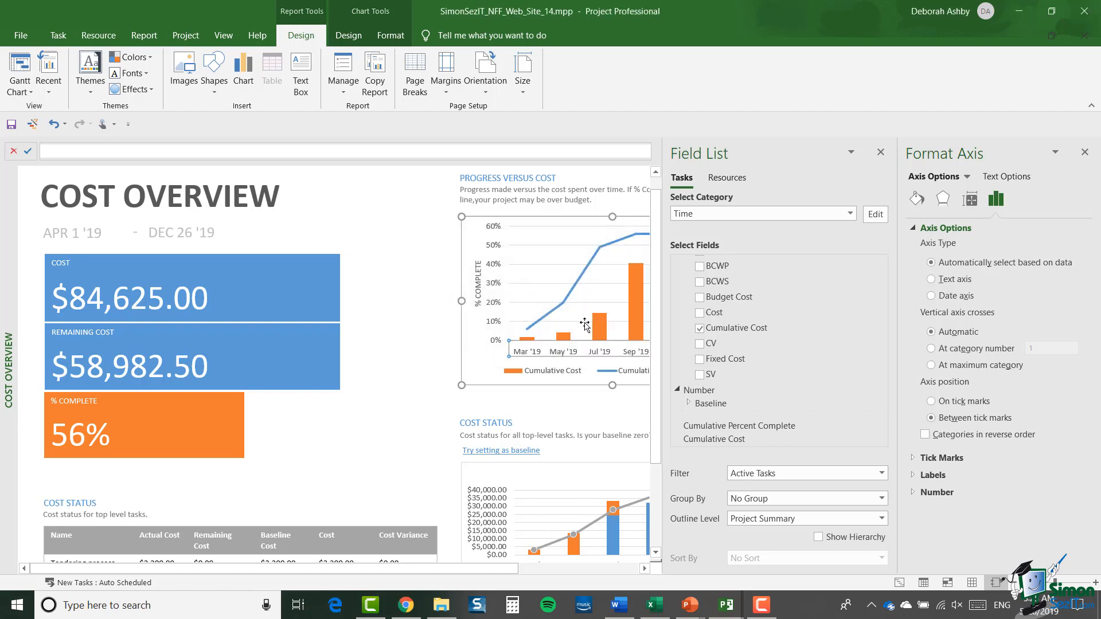
Close the field list and set the number category of the Progress Versus Cost chart's horizontal axis to Date.
{"action": "left_click", "coordinate": [881, 153]}
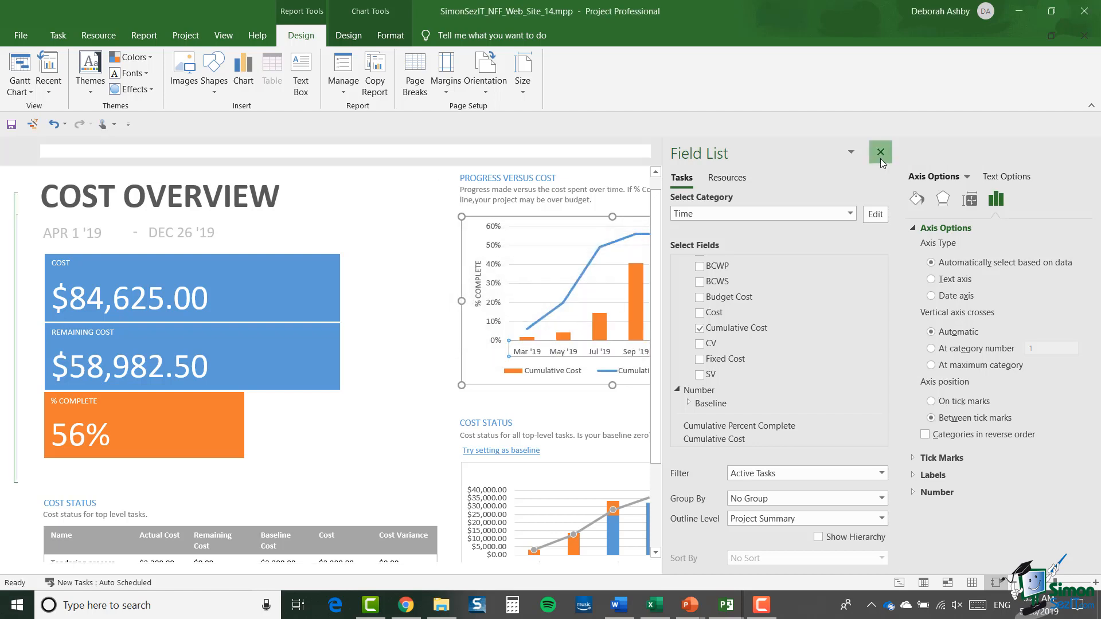
{"action": "left_click", "coordinate": [880, 152]}
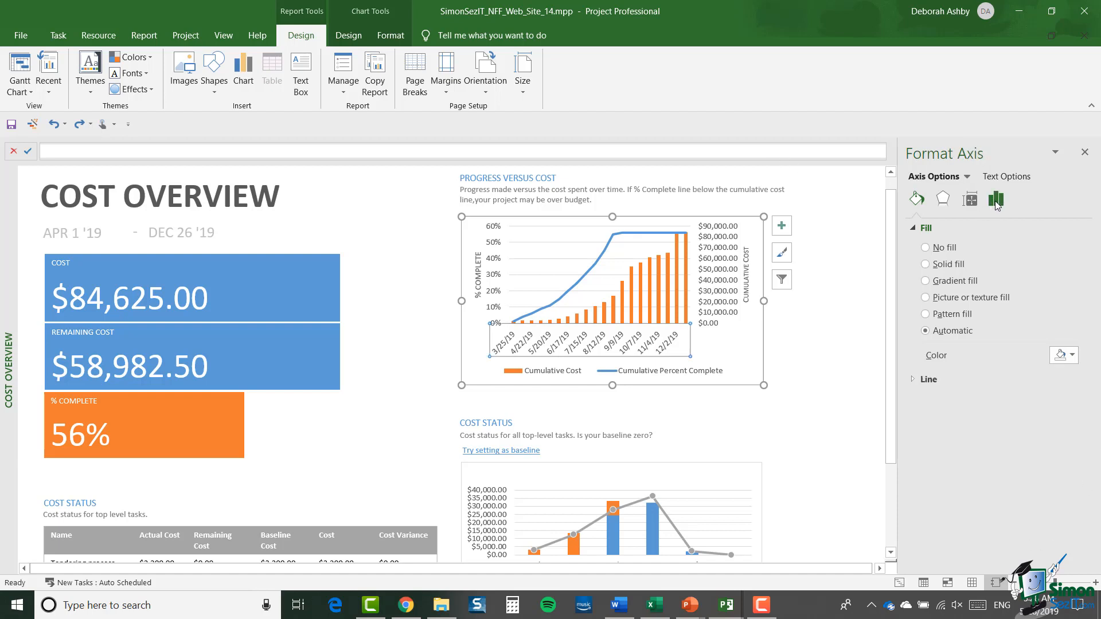
{"action": "left_click", "coordinate": [995, 201]}
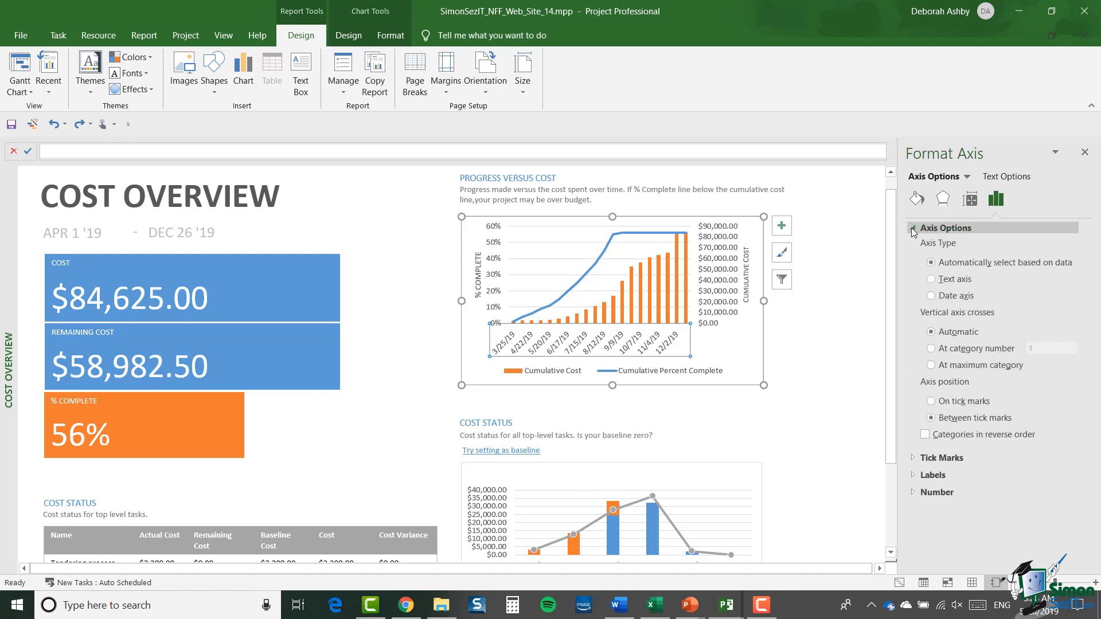
{"action": "left_click", "coordinate": [925, 491]}
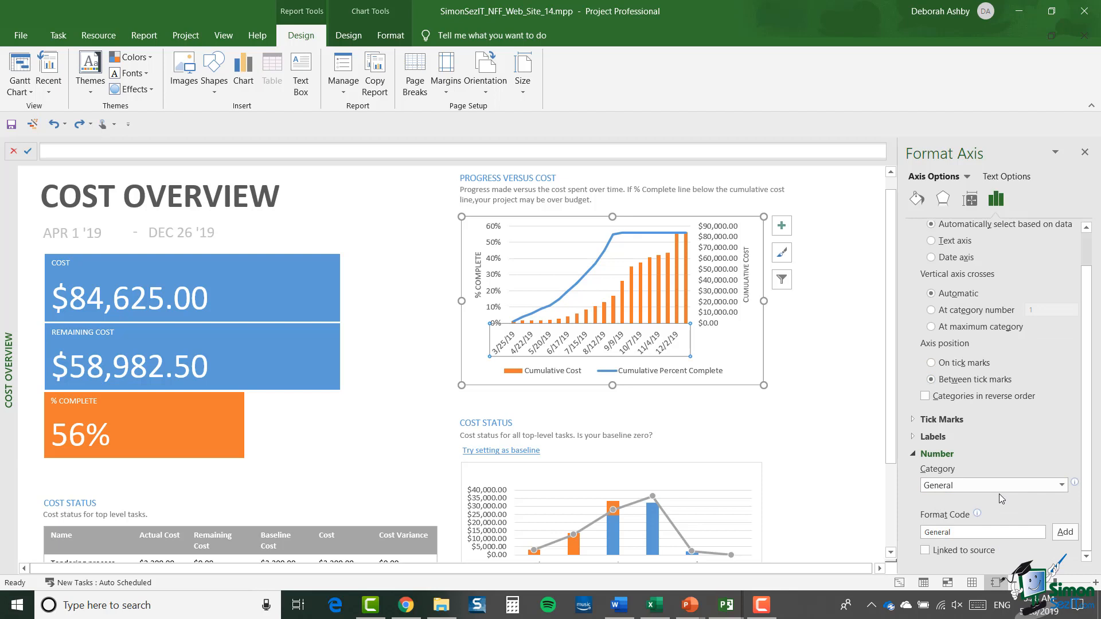
{"action": "left_click", "coordinate": [1061, 485]}
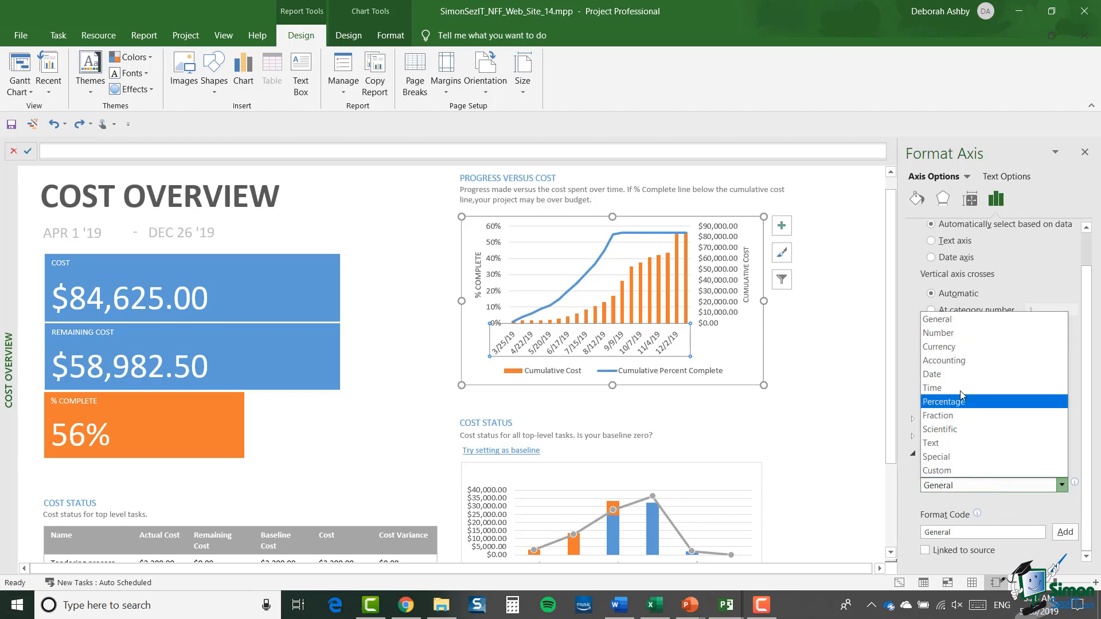
{"action": "left_click", "coordinate": [954, 374]}
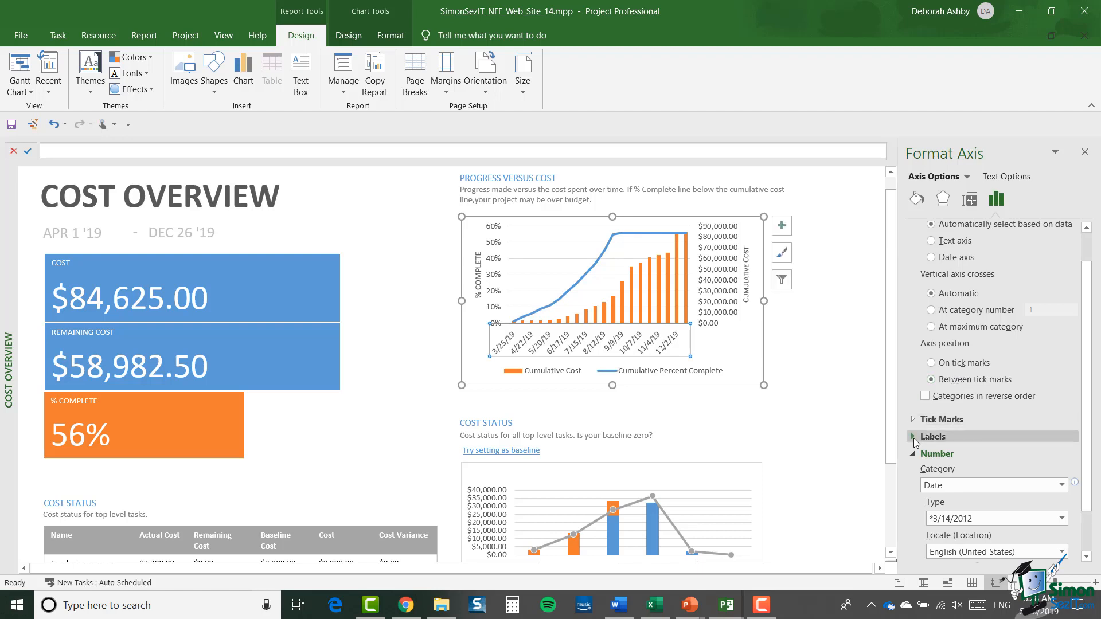
Set a specified interval unit of 4 between the labels on the Progress Versus Cost chart's horizontal axis.
{"action": "left_click", "coordinate": [913, 438]}
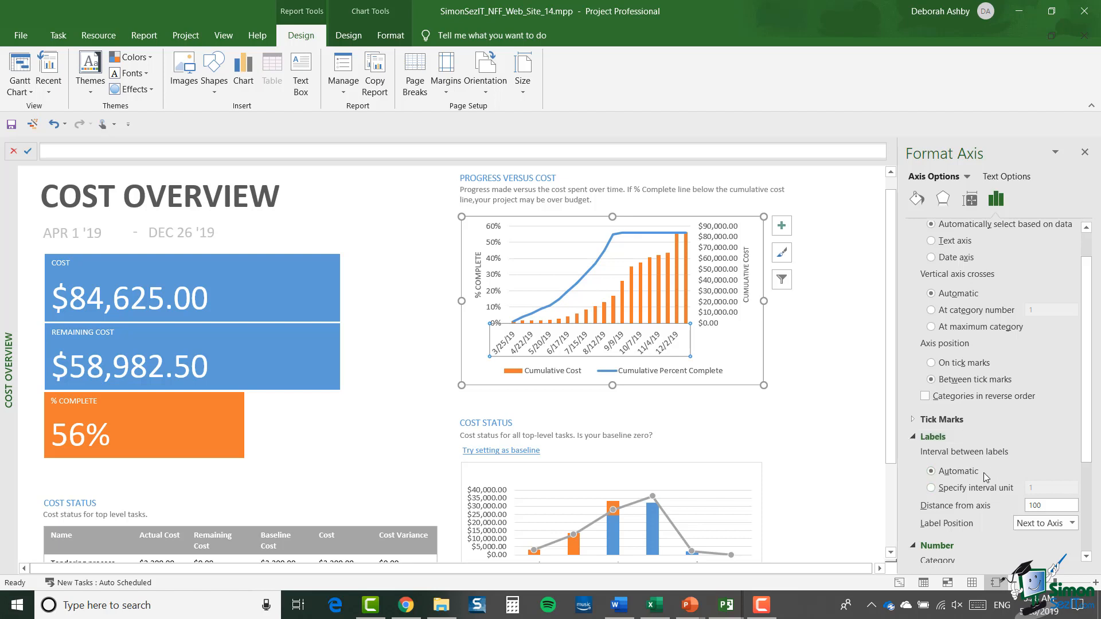
{"action": "left_click", "coordinate": [931, 487]}
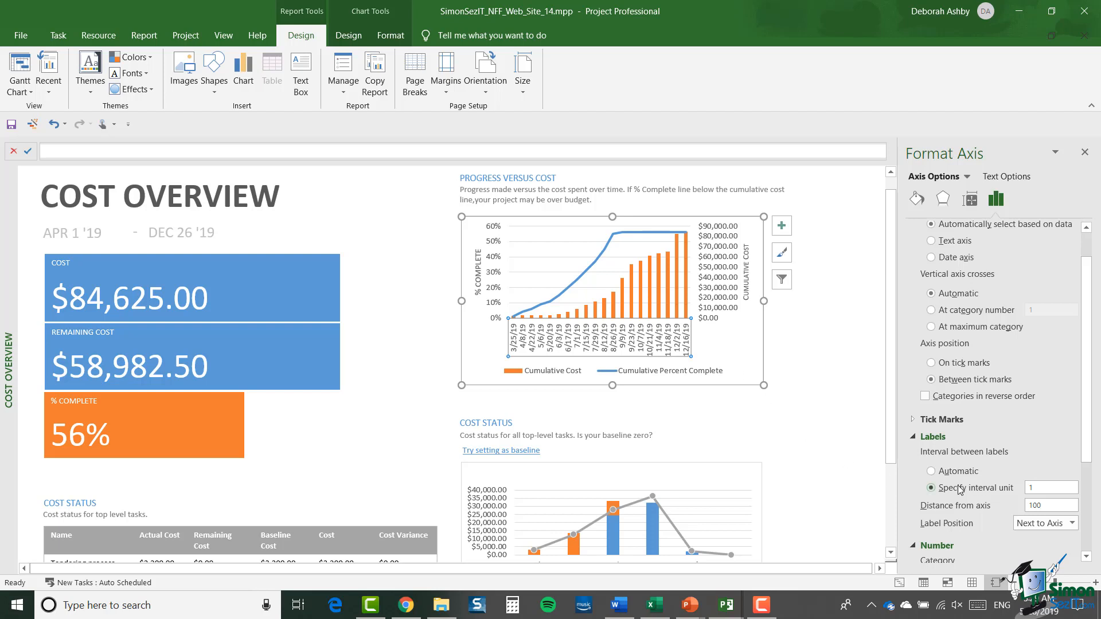
{"action": "left_click", "coordinate": [1032, 489]}
{"action": "double_click", "coordinate": [1032, 488]}
{"action": "type", "text": "4"}
{"action": "left_click", "coordinate": [870, 479]}
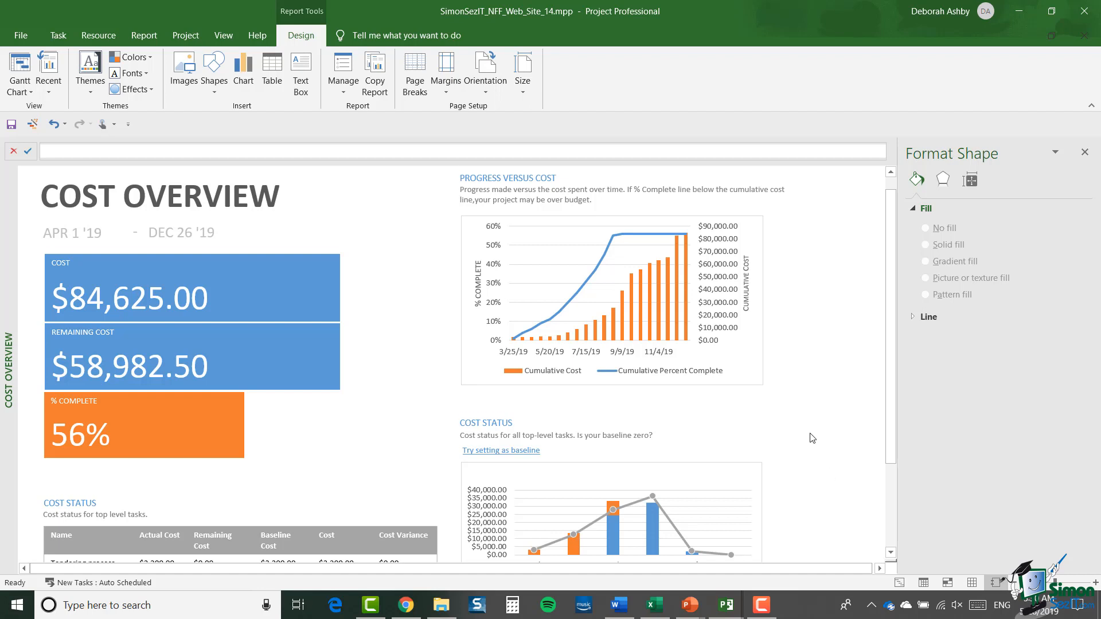
{"action": "scroll", "coordinate": [812, 440], "scroll_direction": "down", "scroll_amount": 1}
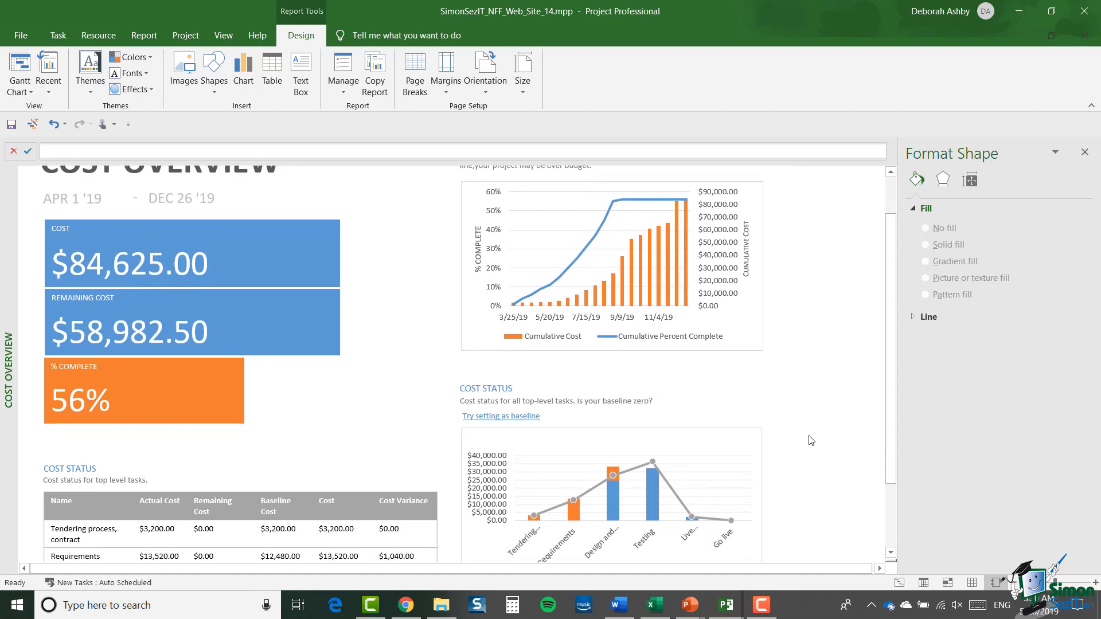
{"action": "left_click", "coordinate": [713, 446]}
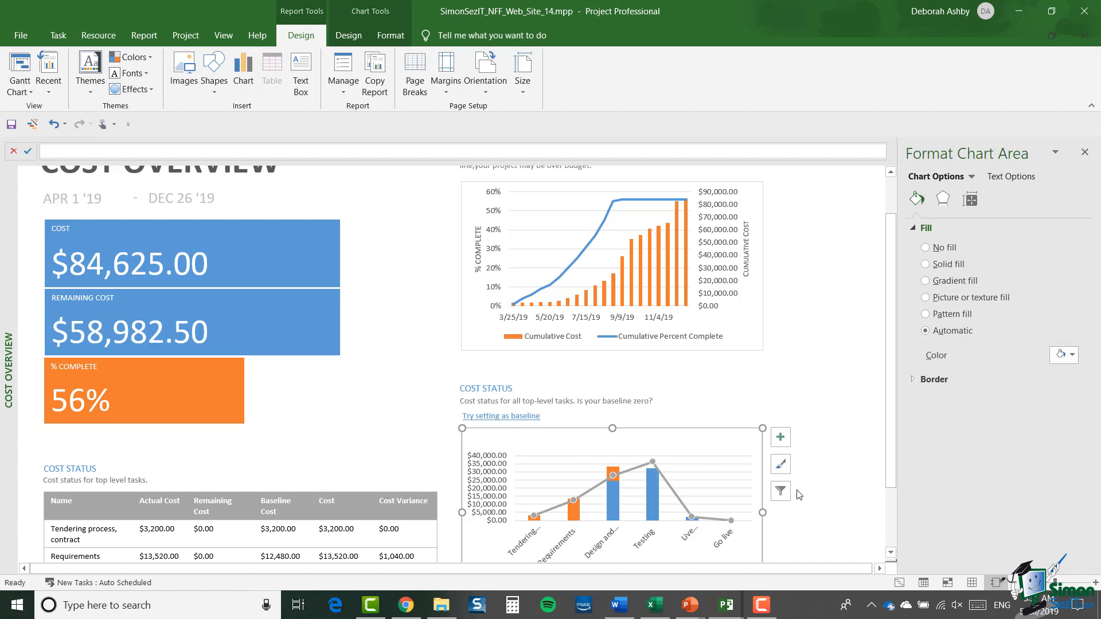
{"action": "scroll", "coordinate": [800, 495], "scroll_direction": "up", "scroll_amount": 1}
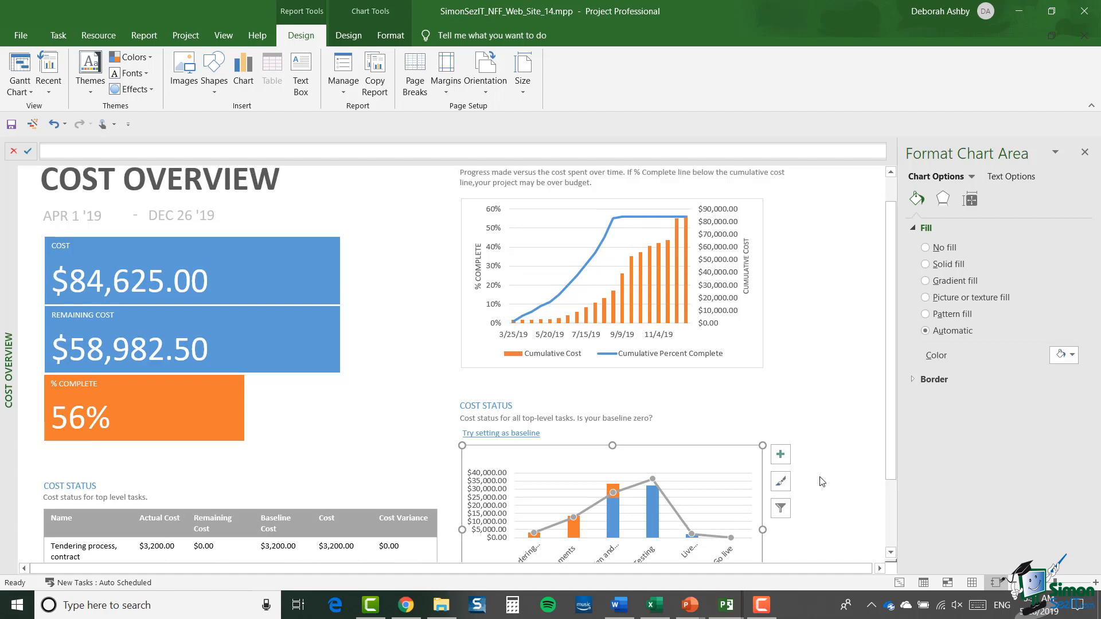
Open the Burndown dashboard report.
{"action": "left_click", "coordinate": [144, 36]}
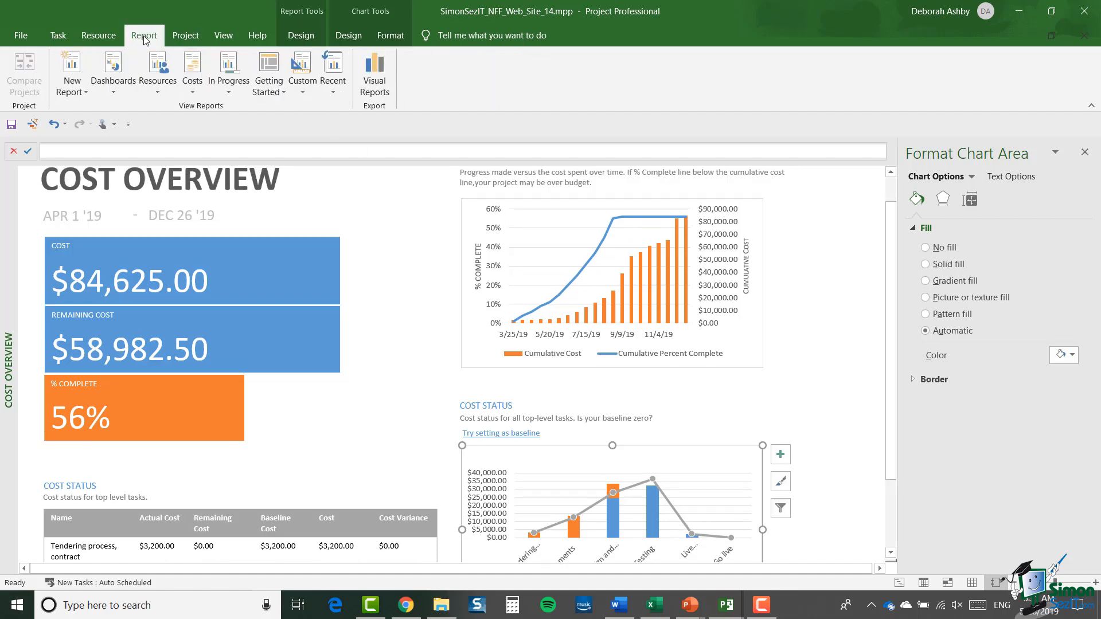
{"action": "left_click", "coordinate": [115, 89]}
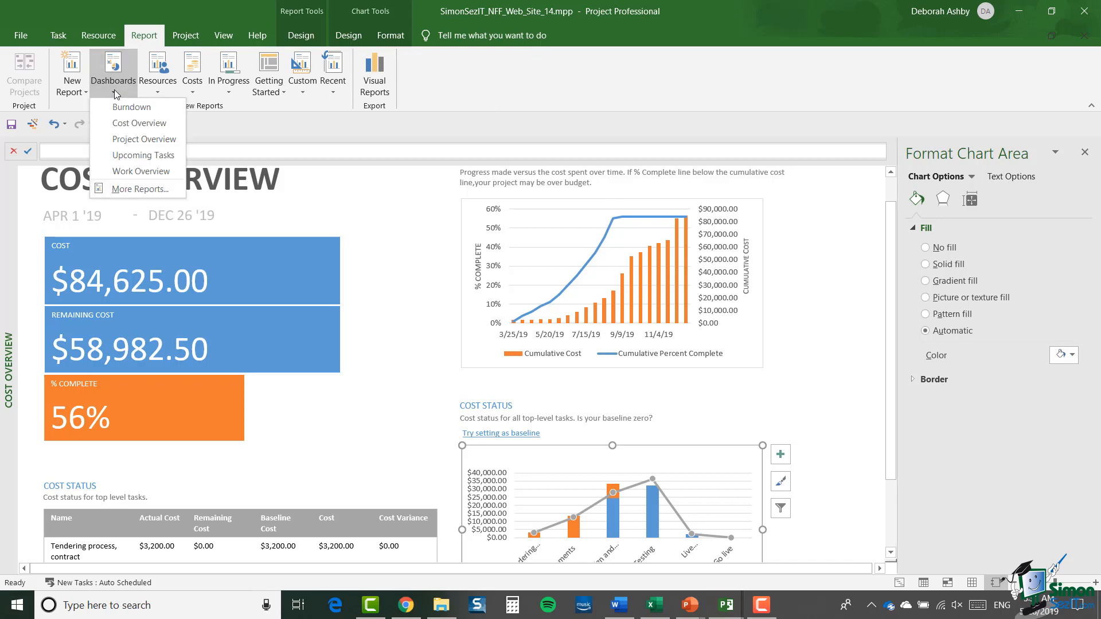
{"action": "left_click", "coordinate": [115, 109]}
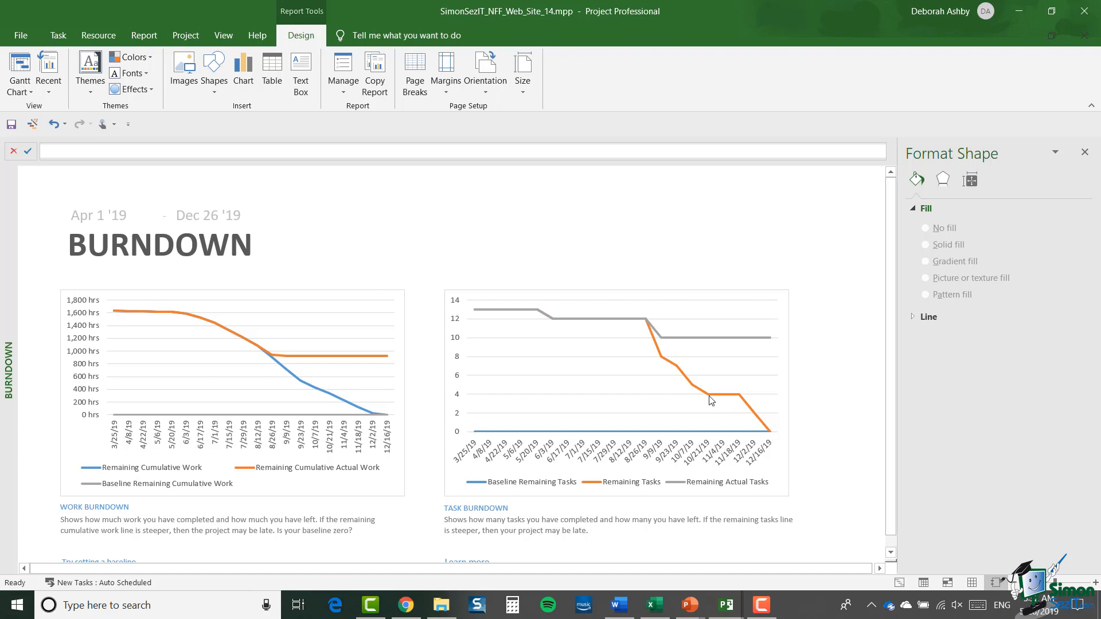
Select the plot area of the Task Burndown chart and close its formatting options.
{"action": "left_click", "coordinate": [601, 385]}
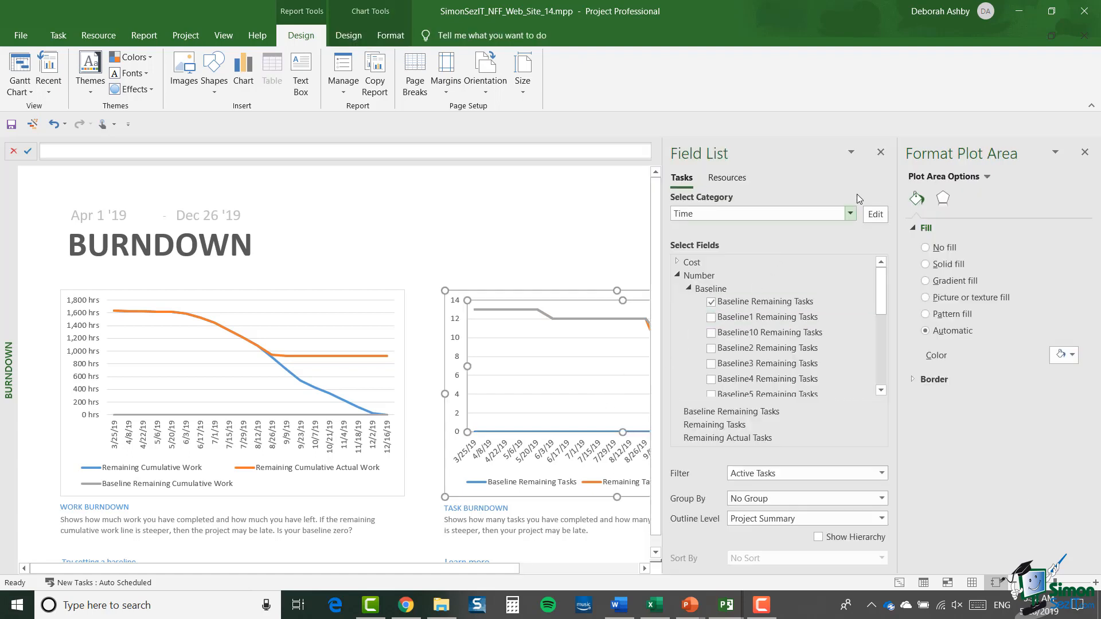
{"action": "left_click", "coordinate": [880, 153]}
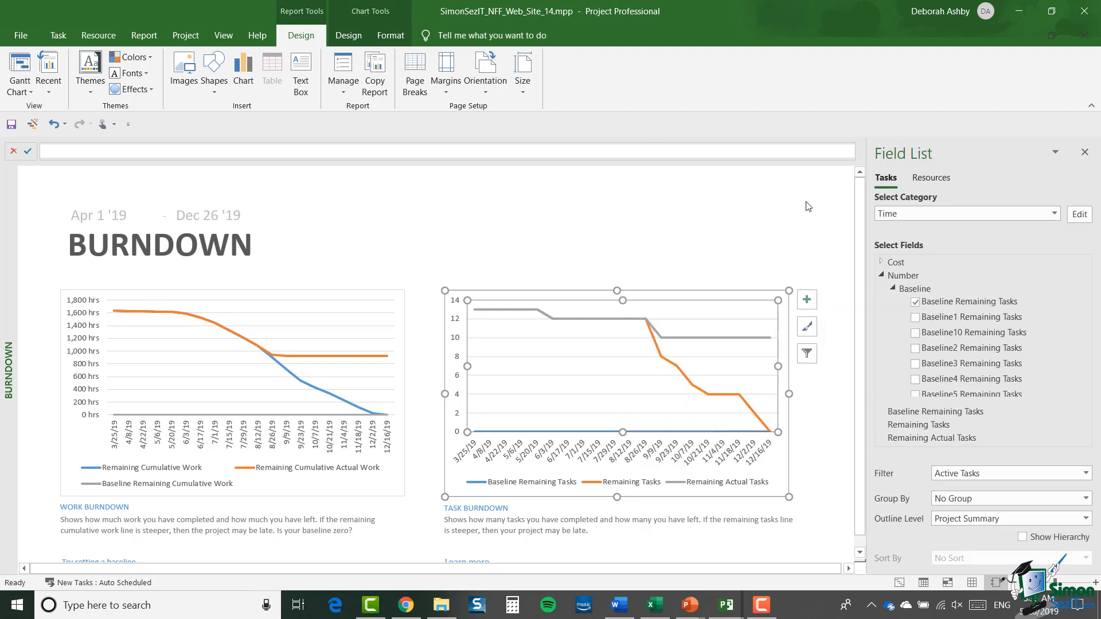